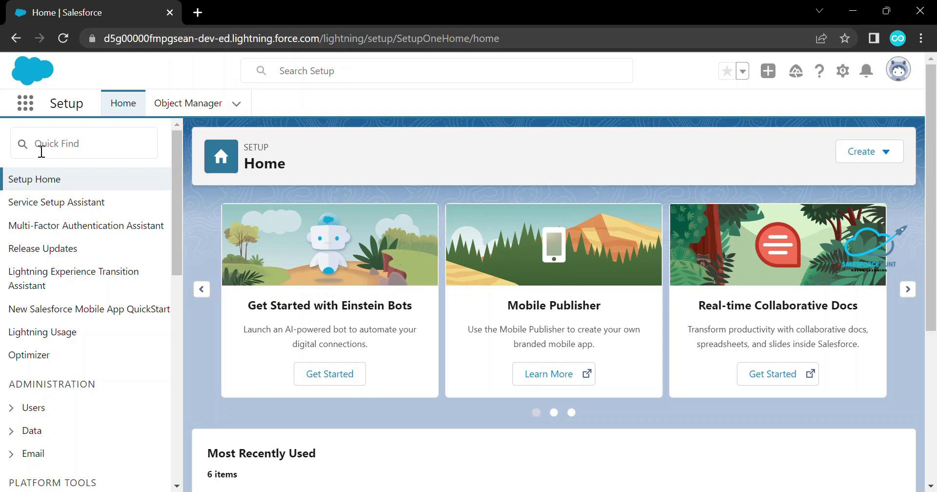
Find Flows via Quick Find 'flows' and create a new Screen Flow
{"action": "left_click", "coordinate": [64, 147]}
{"action": "type", "text": "flows"}
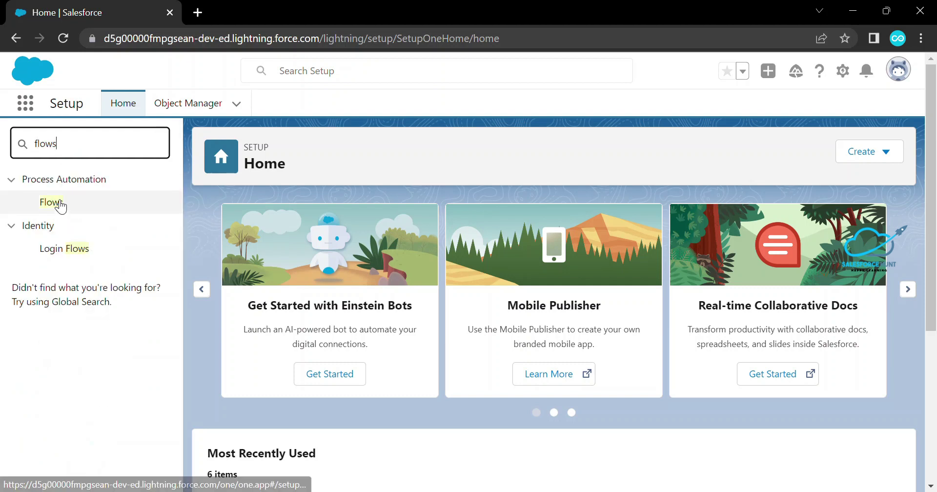
{"action": "left_click", "coordinate": [51, 202]}
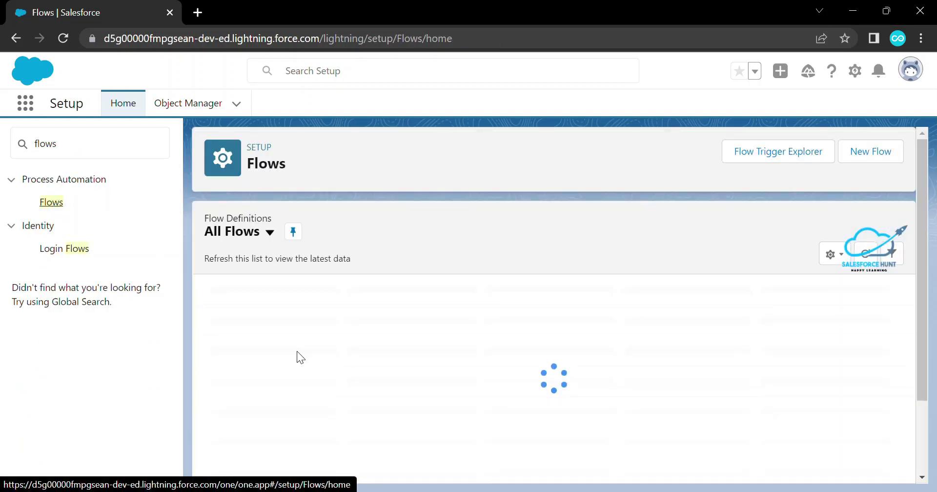
{"action": "left_click", "coordinate": [861, 154]}
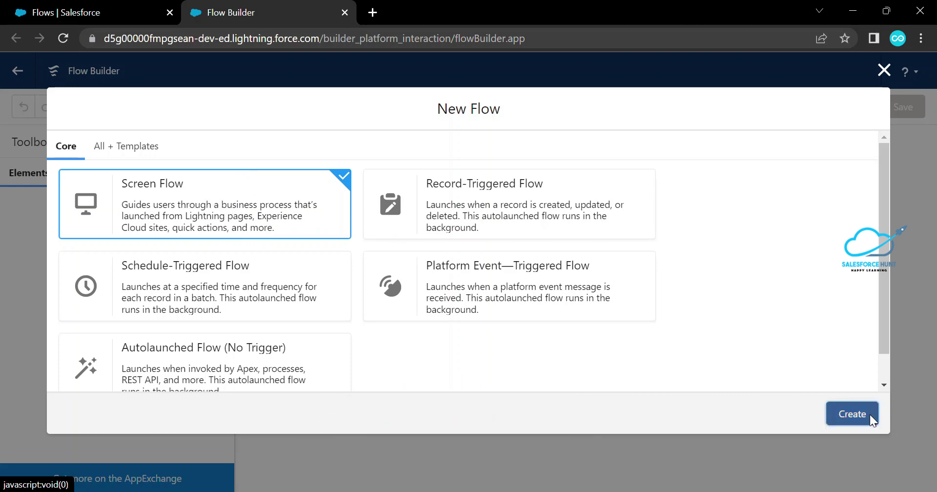
{"action": "left_click", "coordinate": [852, 414]}
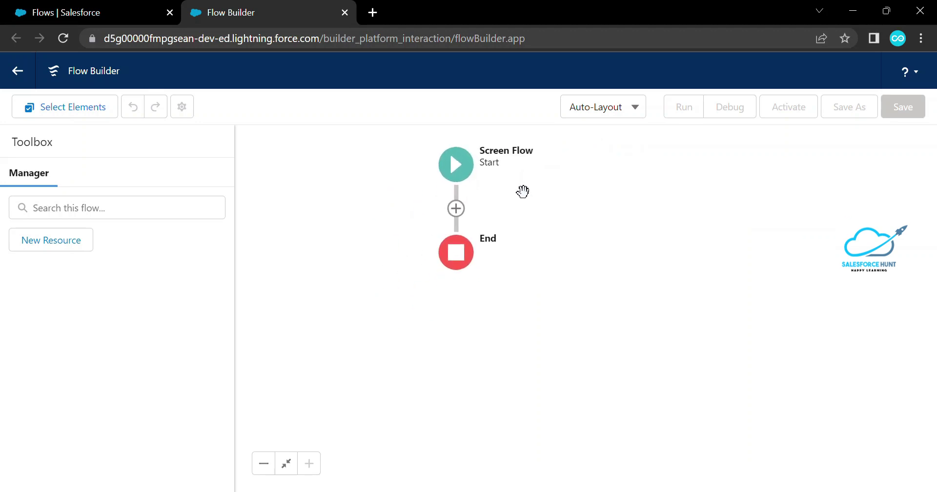
Bring up the Add Element list on the connector between Start and End
{"action": "left_click", "coordinate": [457, 208]}
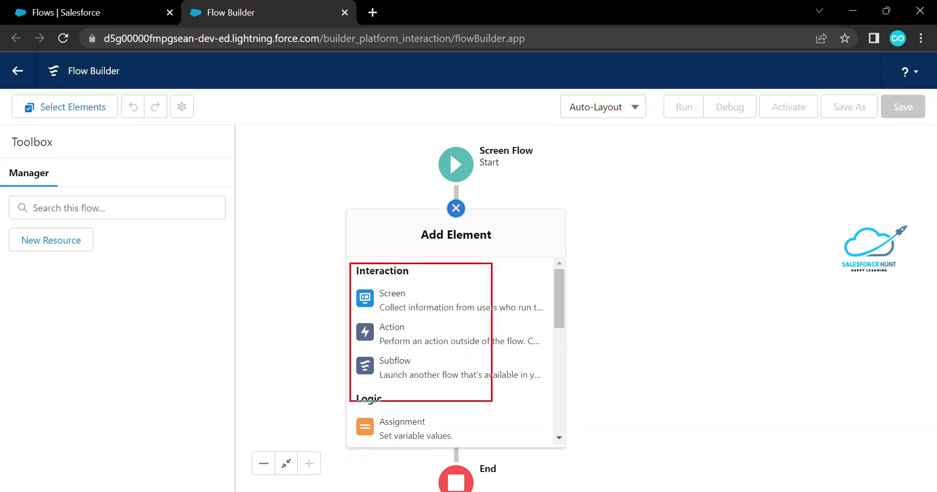
{"action": "left_click_drag", "start_coordinate": [452, 276], "coordinate": [486, 276]}
{"action": "left_click_drag", "start_coordinate": [416, 307], "coordinate": [451, 280]}
{"action": "left_click_drag", "start_coordinate": [419, 326], "coordinate": [459, 316]}
{"action": "left_click_drag", "start_coordinate": [429, 351], "coordinate": [466, 345]}
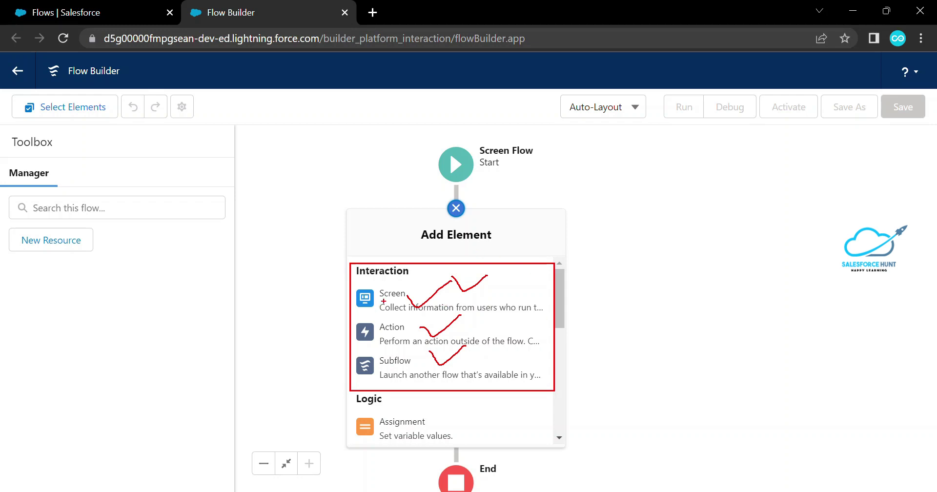
{"action": "left_click_drag", "start_coordinate": [377, 306], "coordinate": [434, 304]}
{"action": "left_click_drag", "start_coordinate": [385, 363], "coordinate": [413, 360]}
{"action": "key", "text": "Escape"}
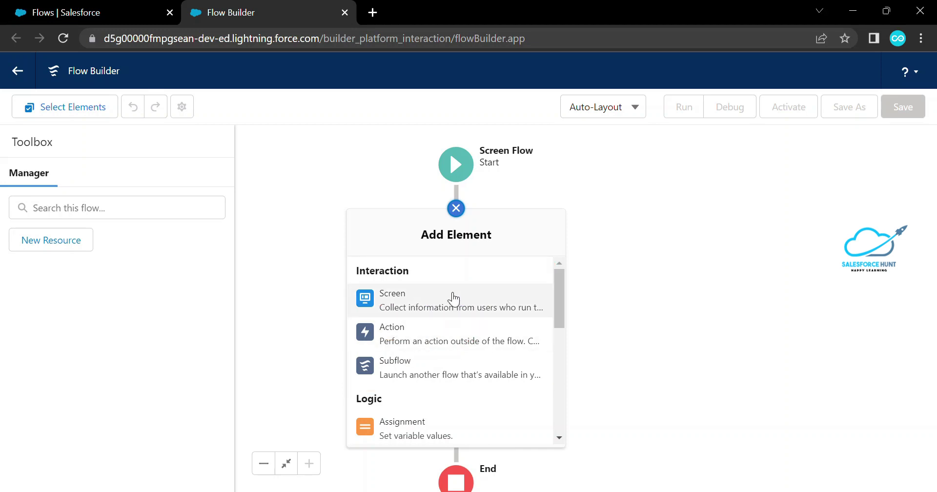
Add a Screen element labelled Screen1 and place a Display Text component on it
{"action": "left_click", "coordinate": [428, 303]}
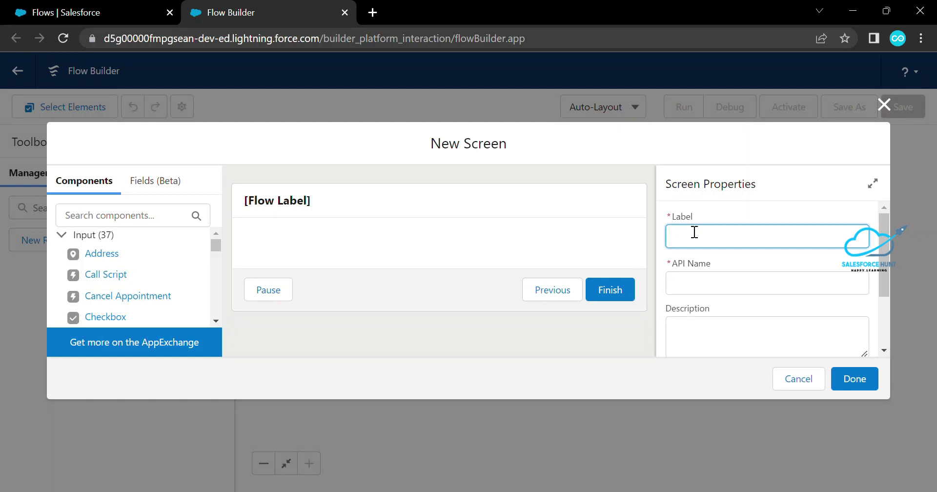
{"action": "type", "text": "Screen1"}
{"action": "key", "text": "Tab"}
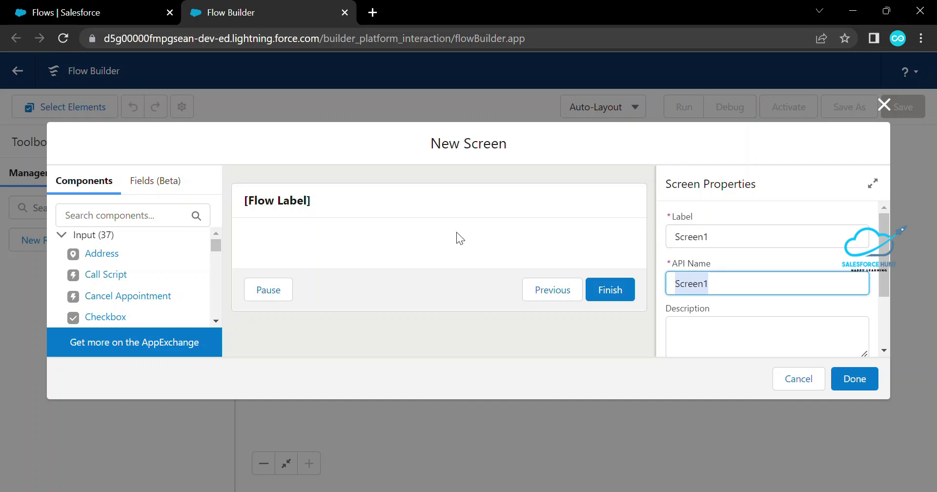
{"action": "left_click", "coordinate": [148, 215]}
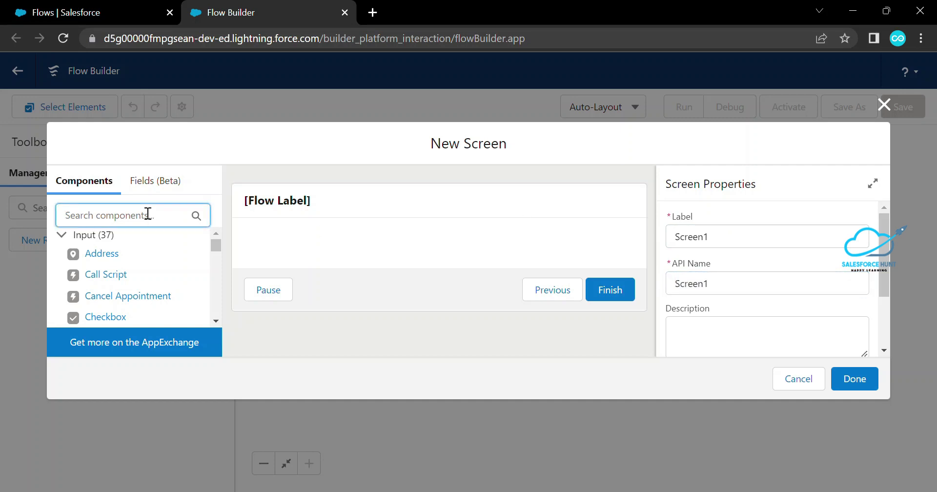
{"action": "type", "text": "Dis"}
{"action": "left_click_drag", "start_coordinate": [120, 257], "coordinate": [247, 256]}
Set the Display Text component's API name to Msg1
{"action": "left_click", "coordinate": [693, 241]}
{"action": "type", "text": "S"}
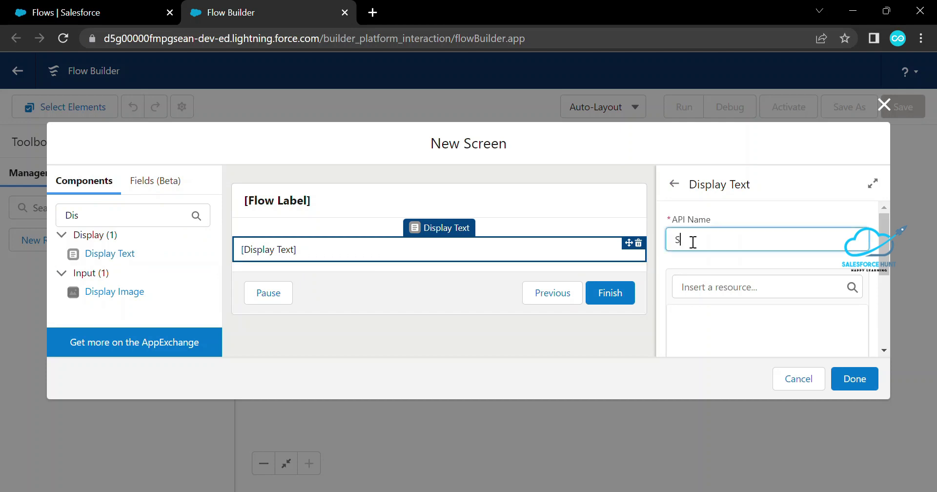
{"action": "type", "text": "creen1"}
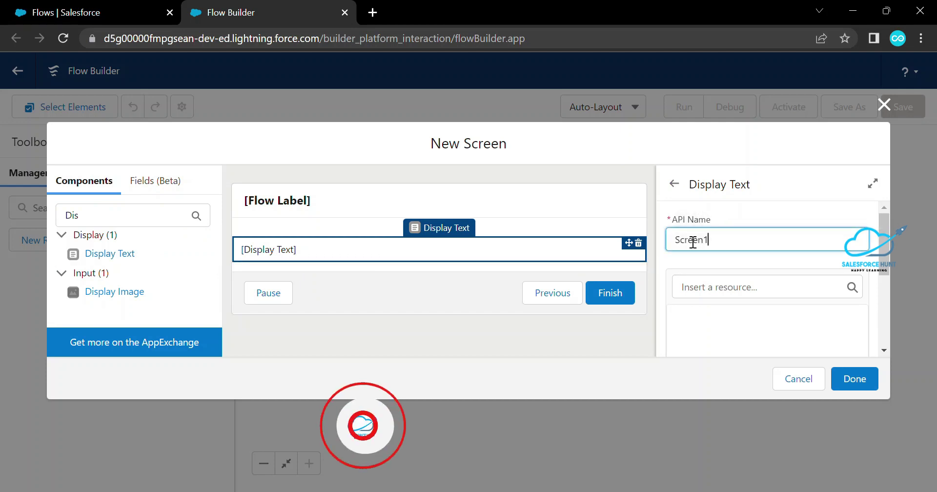
{"action": "key", "text": "Tab"}
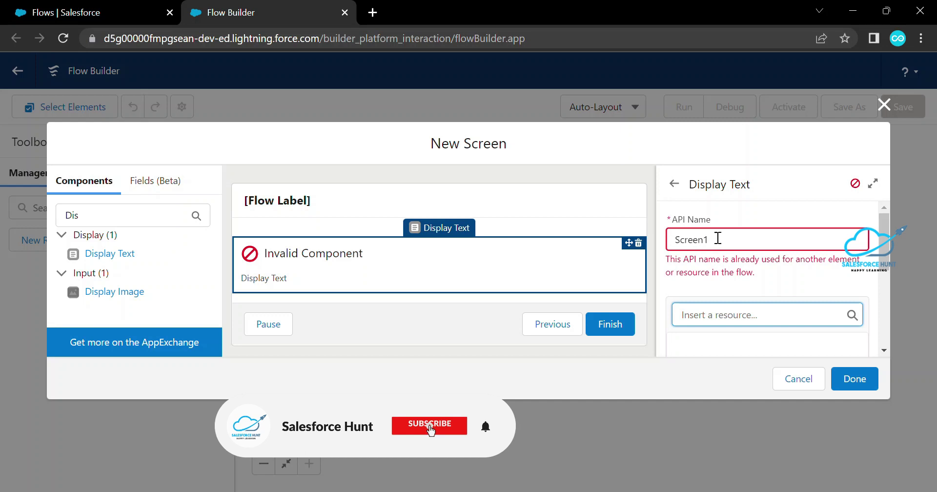
{"action": "double_click", "coordinate": [725, 240]}
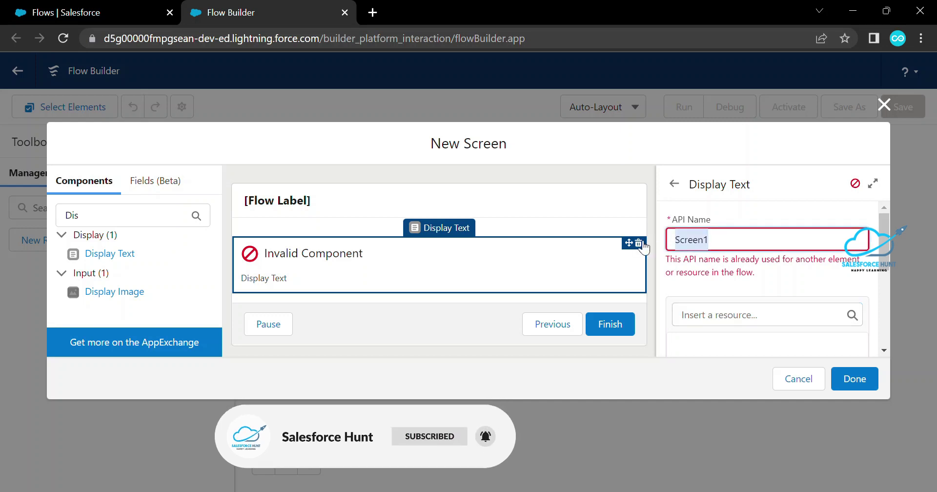
{"action": "key", "text": "BackSpace"}
{"action": "type", "text": "Msg1"}
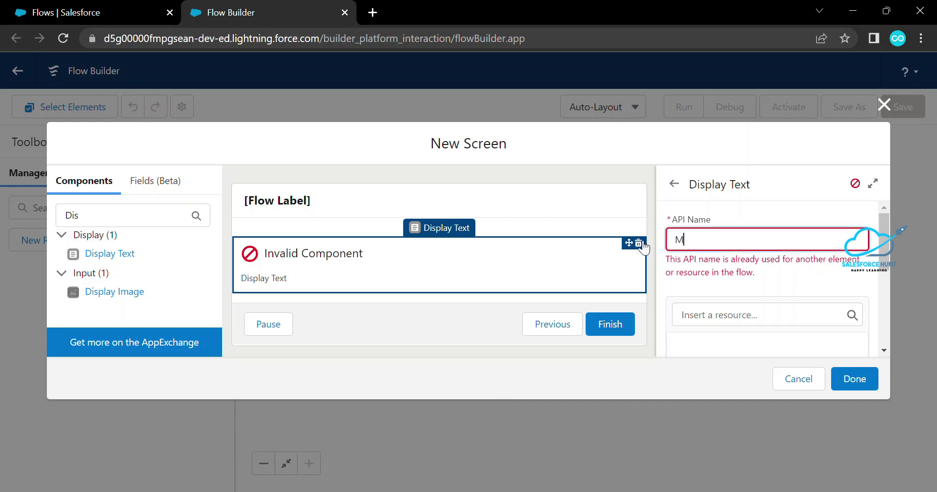
{"action": "key", "text": "Tab"}
Enter 'This is first screen' as the display text and finish Screen1
{"action": "left_click", "coordinate": [710, 318]}
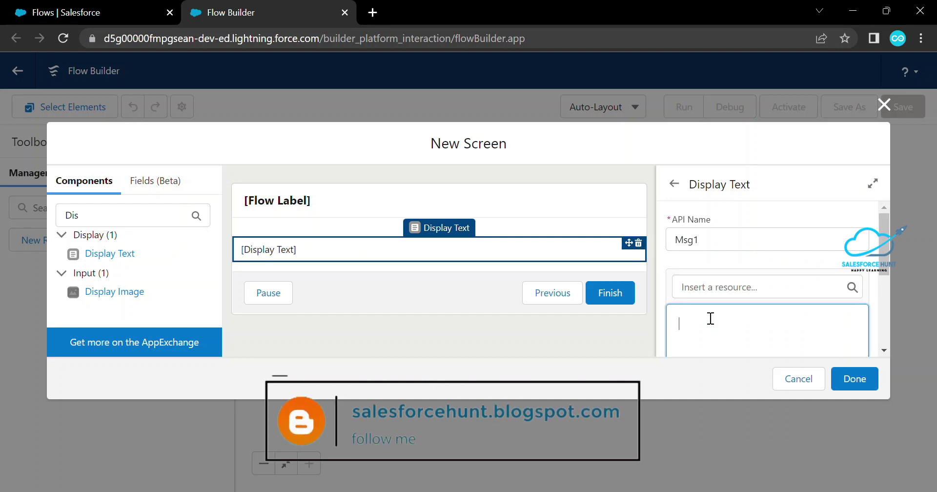
{"action": "double_click", "coordinate": [709, 238]}
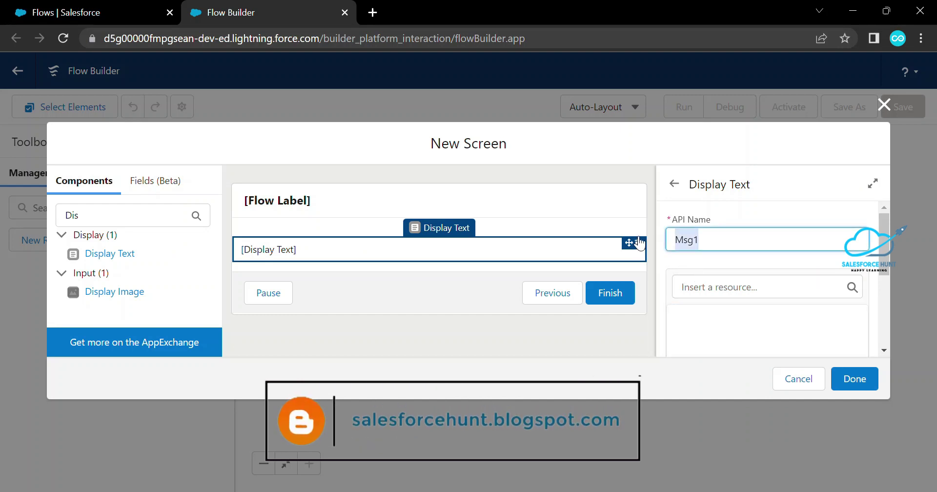
{"action": "left_click", "coordinate": [713, 325]}
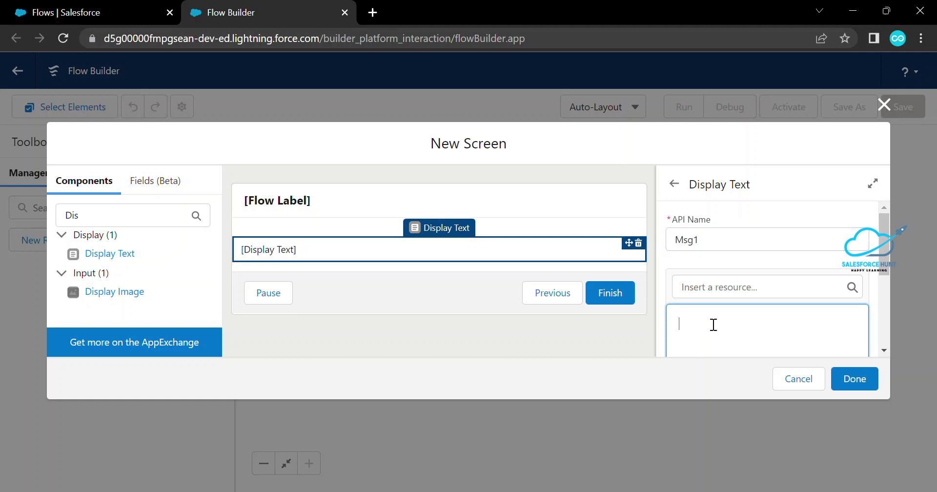
{"action": "type", "text": "This is "}
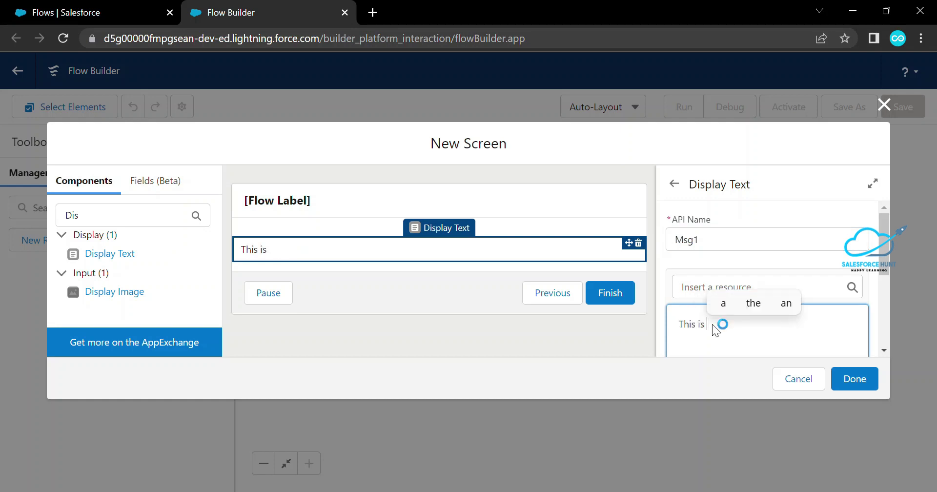
{"action": "type", "text": "first screen"}
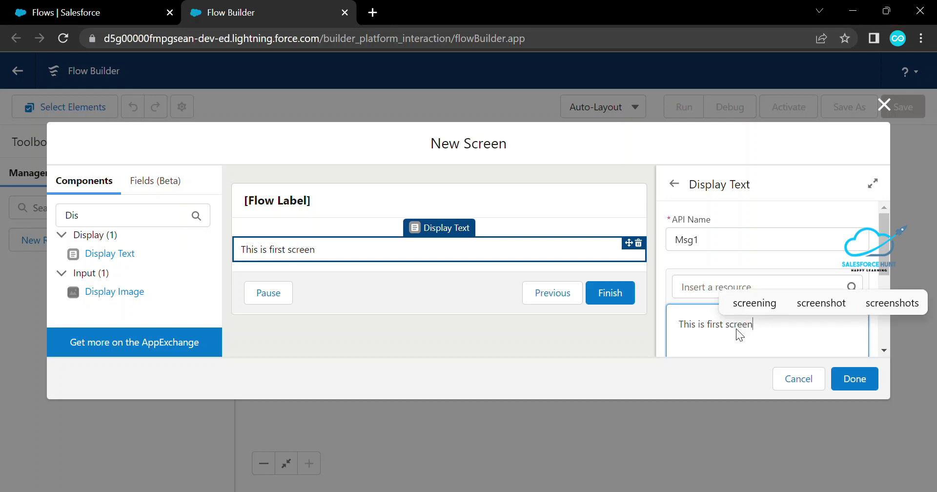
{"action": "left_click", "coordinate": [855, 380]}
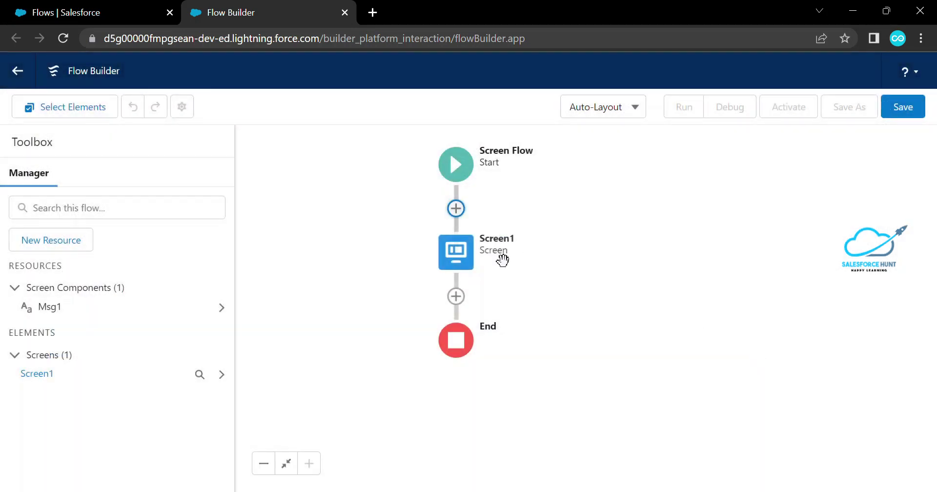
{"action": "left_click", "coordinate": [456, 296]}
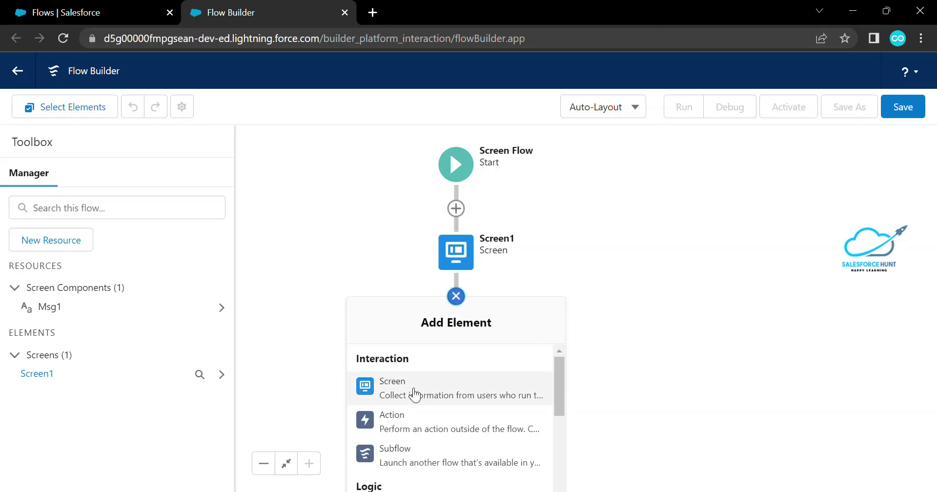
Add a second Screen labelled Screen2 with a Display Text component
{"action": "left_click", "coordinate": [416, 388]}
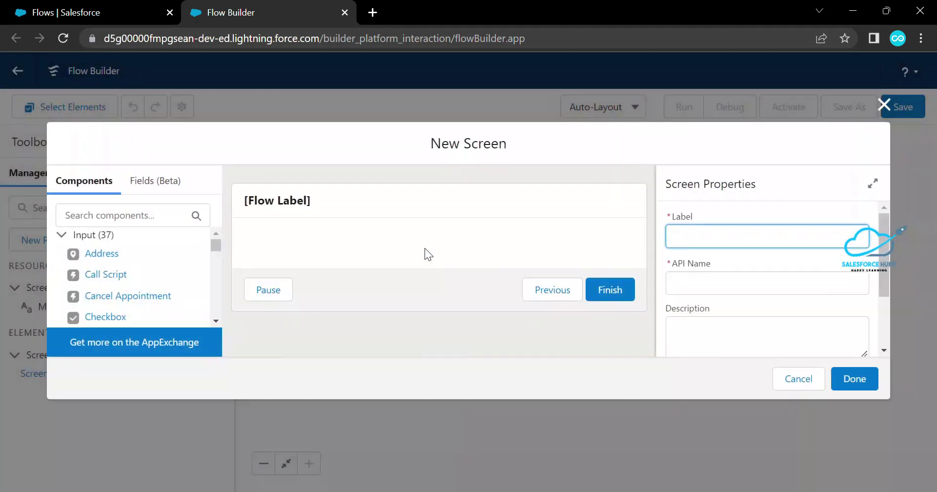
{"action": "left_click", "coordinate": [691, 231]}
{"action": "type", "text": "Screen2"}
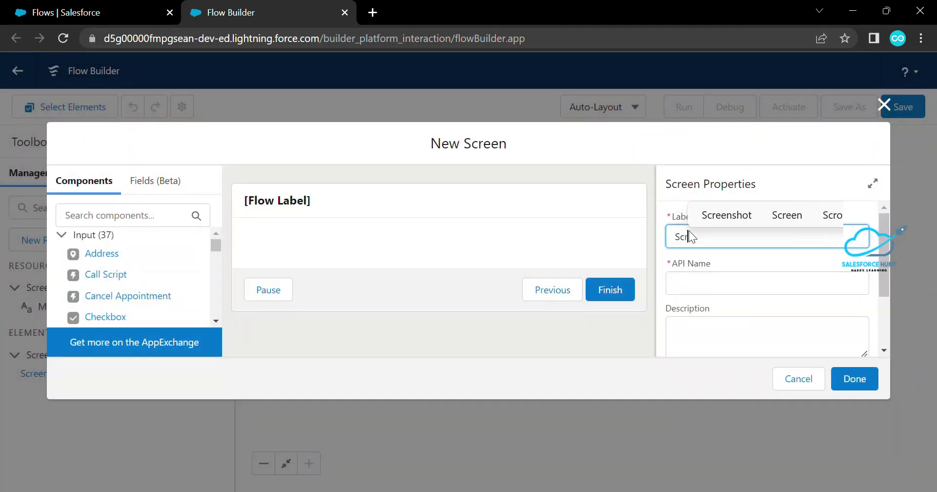
{"action": "key", "text": "Tab"}
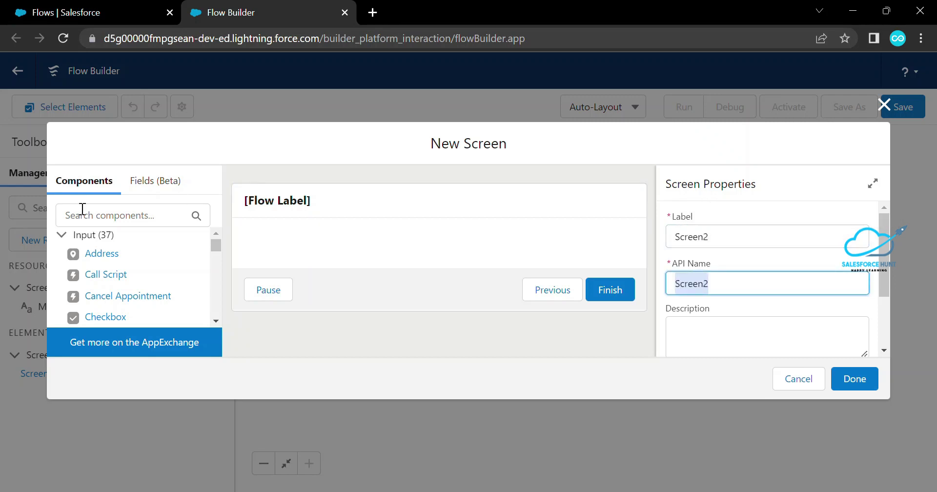
{"action": "left_click", "coordinate": [89, 216]}
{"action": "type", "text": "dis"}
{"action": "left_click_drag", "start_coordinate": [110, 254], "coordinate": [616, 217]}
Name the component Msg2 with text 'This is screen 2' and finish Screen2
{"action": "left_click", "coordinate": [713, 242]}
{"action": "type", "text": "Msg2"}
{"action": "left_click", "coordinate": [688, 317]}
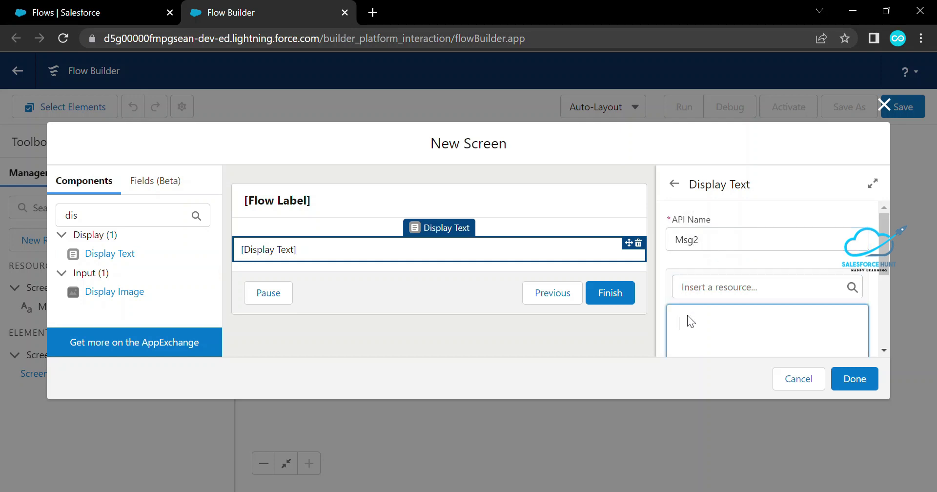
{"action": "type", "text": "This is screen 2"}
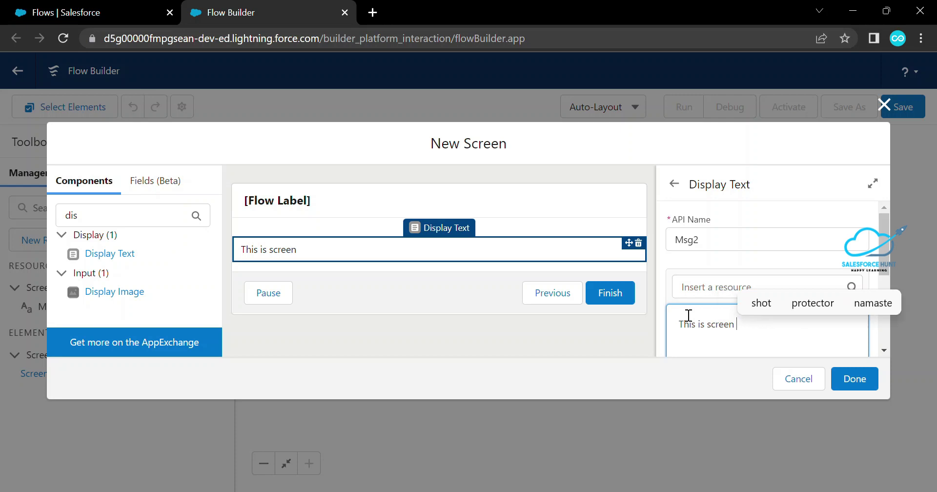
{"action": "left_click", "coordinate": [850, 383]}
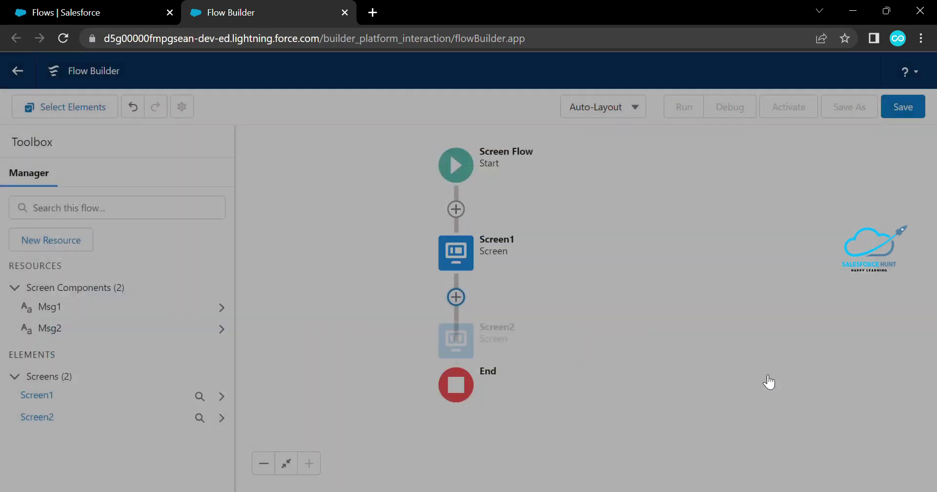
Reopen the Screen1 element in the Edit Screen dialog
{"action": "left_click_drag", "start_coordinate": [575, 285], "coordinate": [633, 259]}
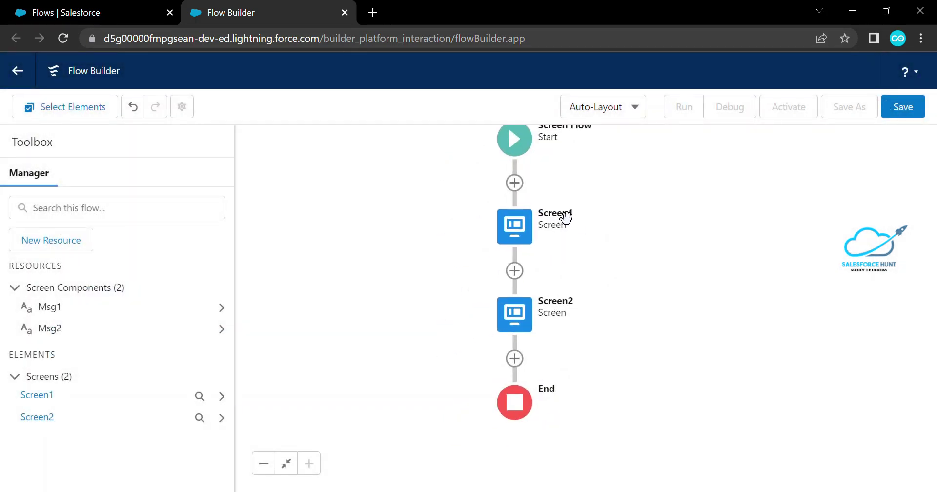
{"action": "left_click", "coordinate": [515, 235]}
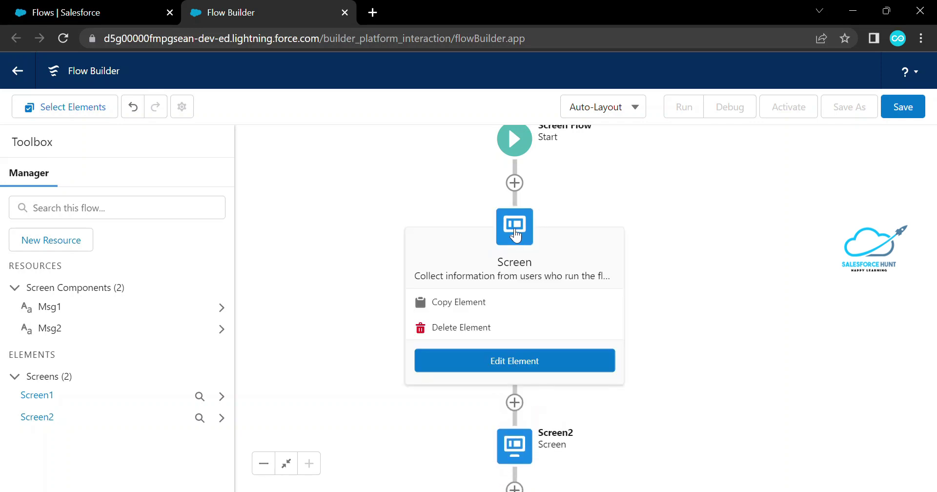
{"action": "left_click", "coordinate": [518, 227]}
{"action": "double_click", "coordinate": [518, 227]}
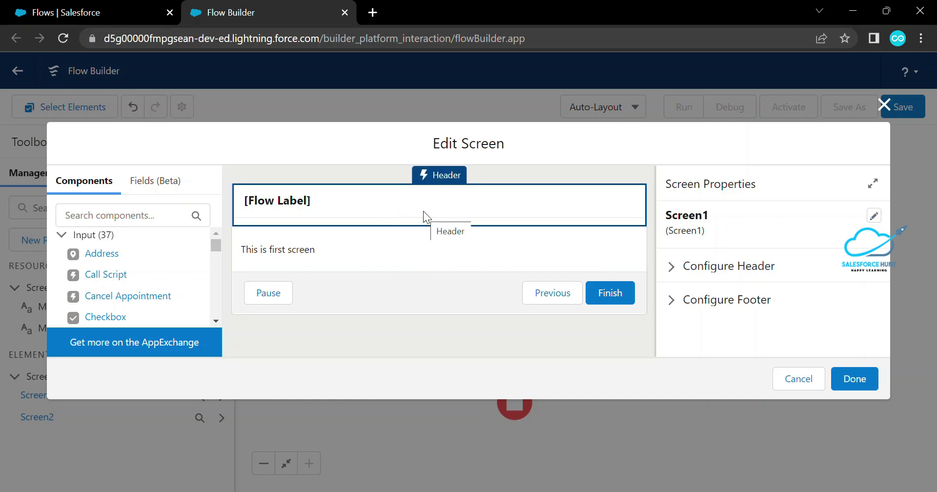
Keep Screen1's header shown and add header help text 'THis is screen'
{"action": "left_click", "coordinate": [672, 269]}
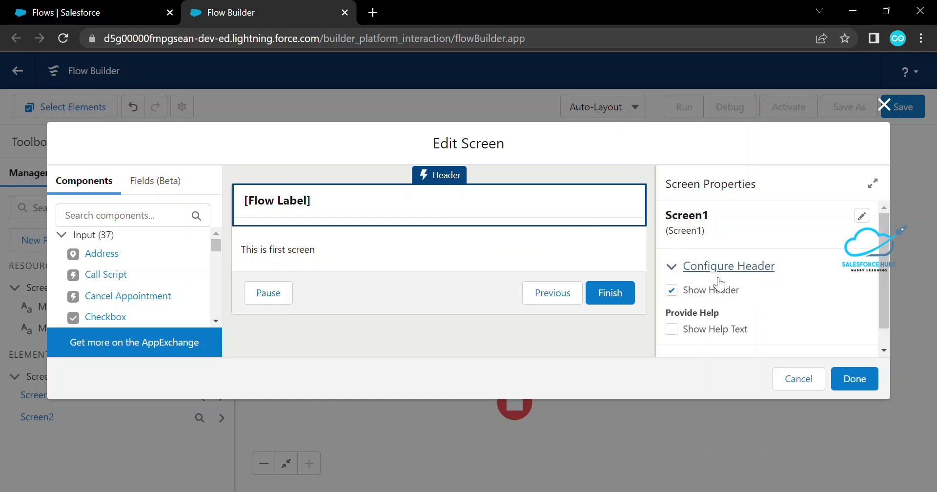
{"action": "left_click", "coordinate": [673, 291]}
{"action": "left_click", "coordinate": [673, 291]}
{"action": "left_click", "coordinate": [673, 292]}
{"action": "left_click", "coordinate": [672, 292]}
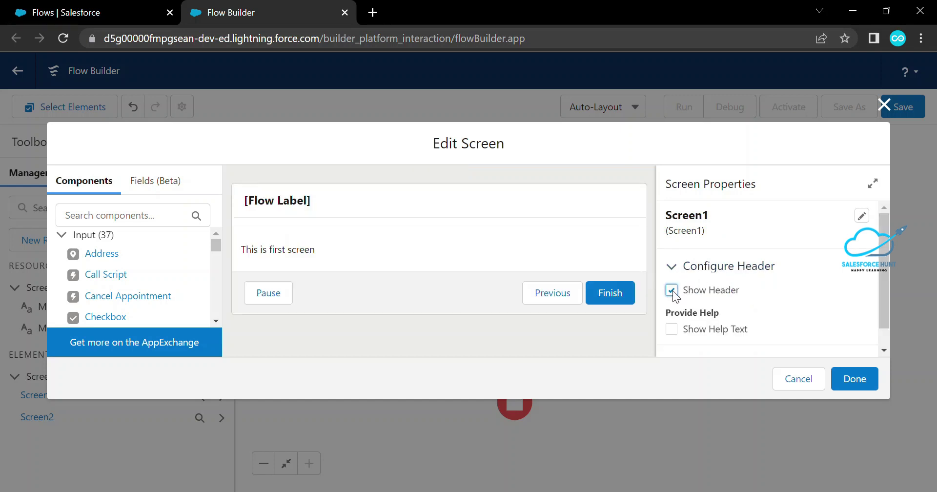
{"action": "left_click", "coordinate": [674, 328]}
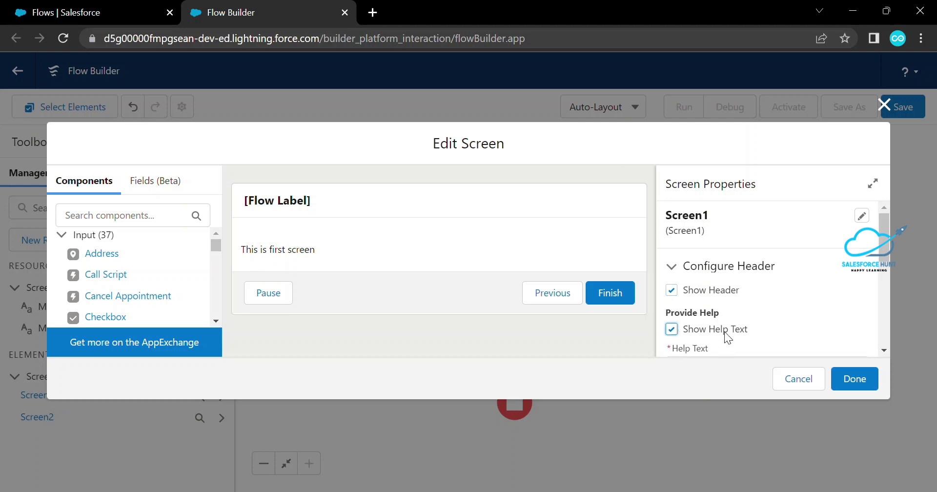
{"action": "scroll", "coordinate": [713, 293], "scroll_direction": "down", "scroll_amount": 3}
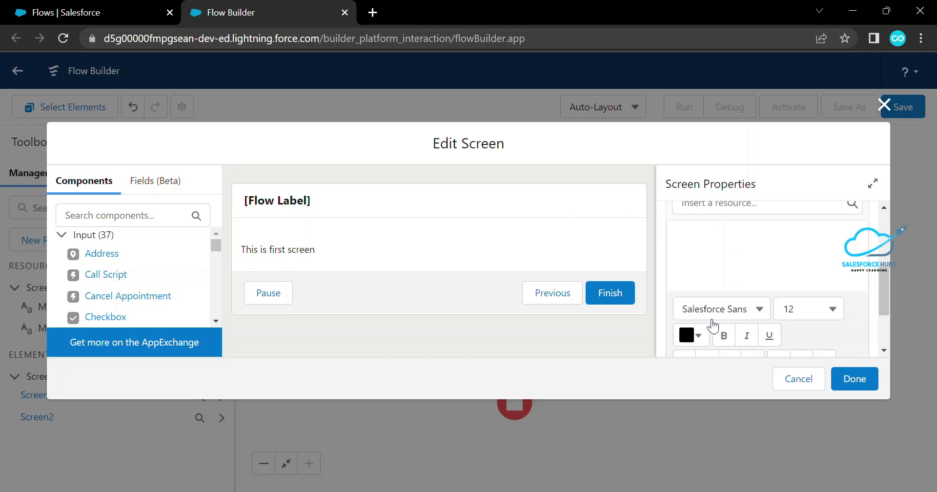
{"action": "left_click", "coordinate": [718, 269]}
{"action": "type", "text": "THis is"}
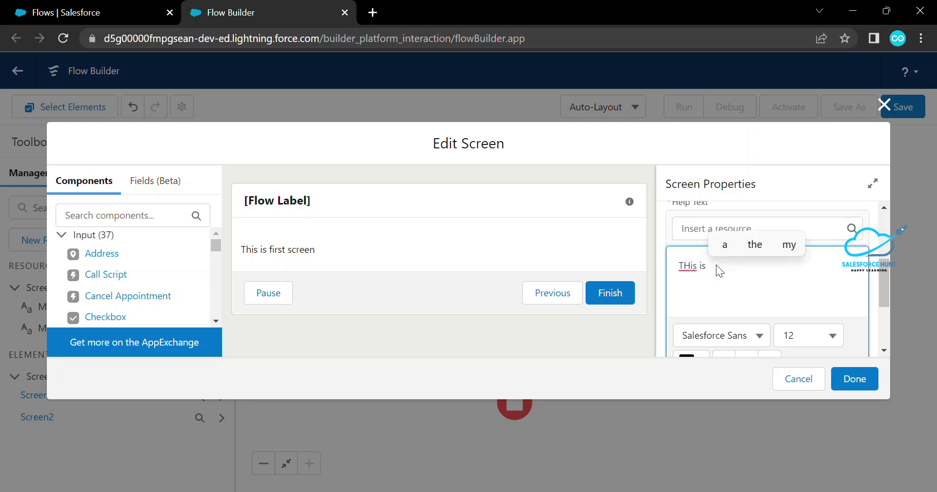
{"action": "type", "text": " screen"}
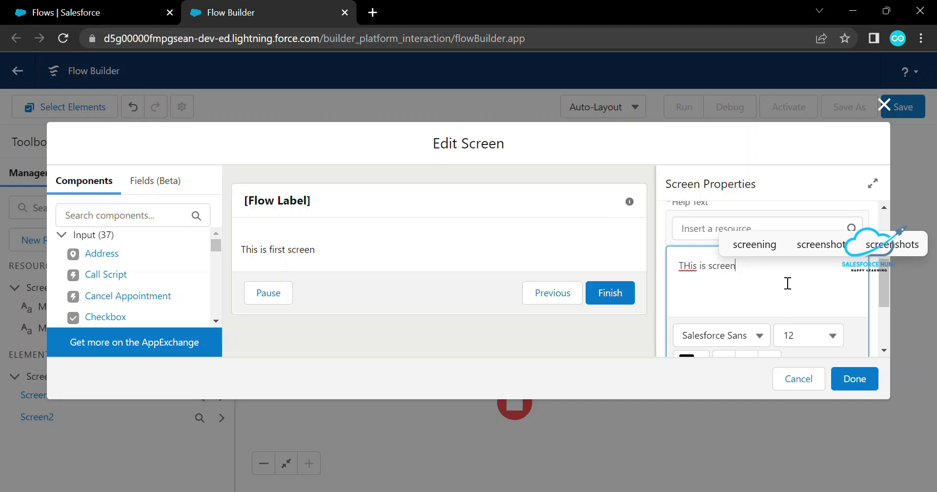
{"action": "left_click", "coordinate": [439, 284]}
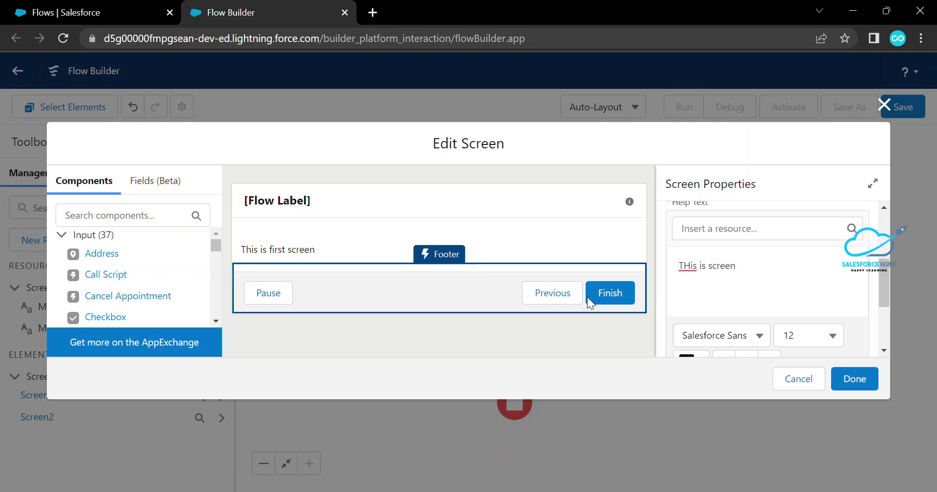
Expand Screen1's Configure Footer section, leaving Show Footer checked
{"action": "scroll", "coordinate": [740, 273], "scroll_direction": "down", "scroll_amount": 3}
{"action": "left_click", "coordinate": [676, 344]}
{"action": "scroll", "coordinate": [715, 310], "scroll_direction": "down", "scroll_amount": 4}
{"action": "scroll", "coordinate": [715, 309], "scroll_direction": "up", "scroll_amount": 1}
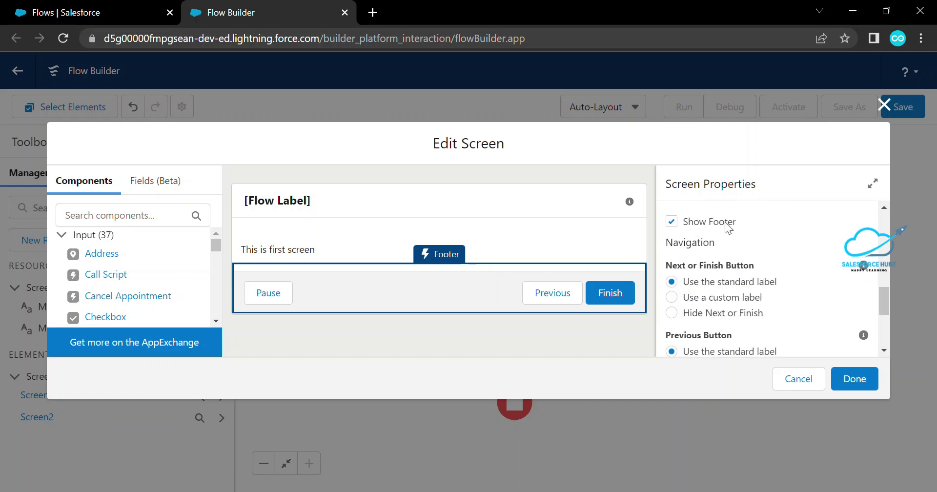
{"action": "left_click", "coordinate": [672, 222]}
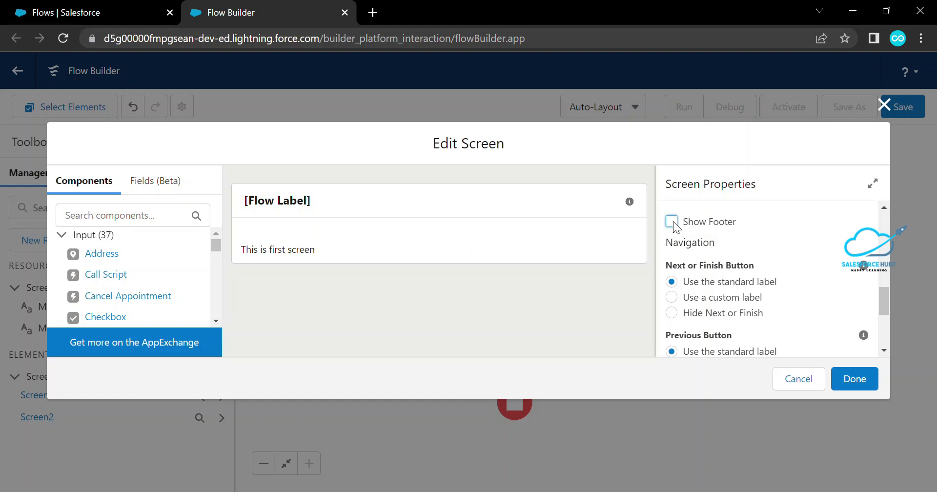
{"action": "left_click", "coordinate": [672, 222]}
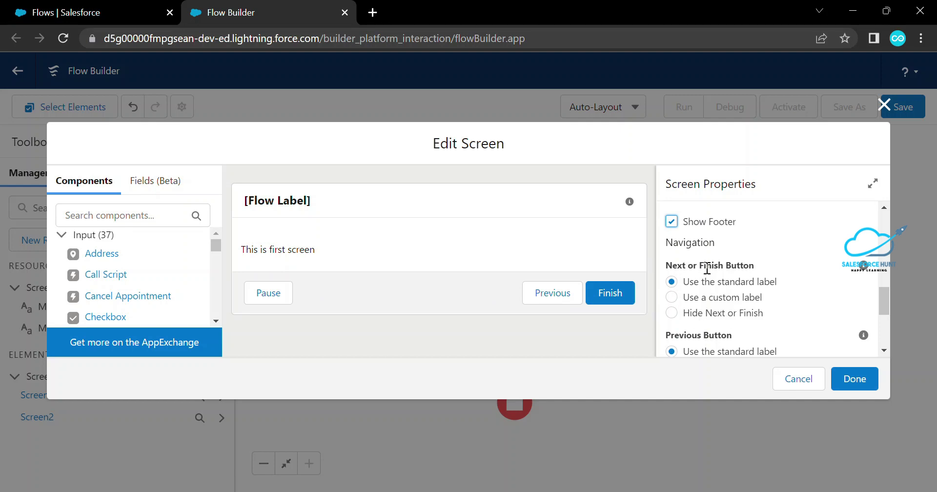
Give the Next/Finish button the custom label 'End'
{"action": "left_click", "coordinate": [672, 297]}
{"action": "left_click", "coordinate": [717, 349]}
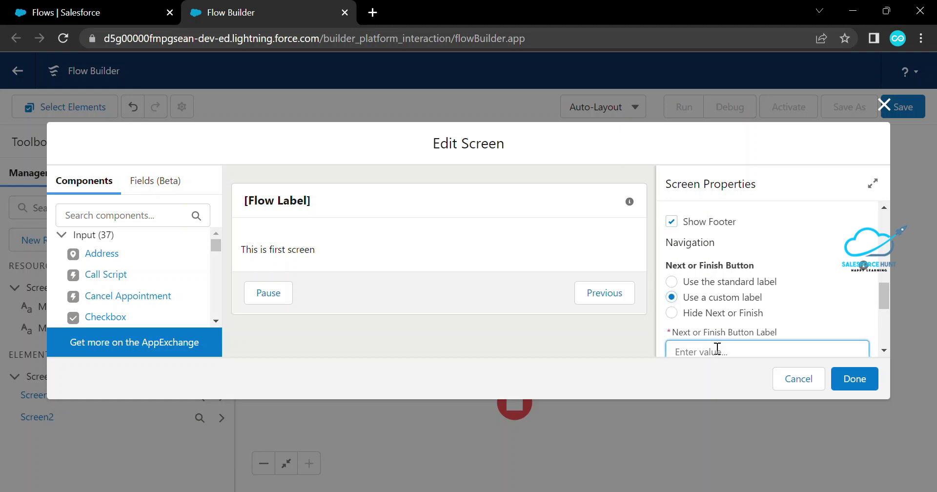
{"action": "type", "text": "F"}
{"action": "key", "text": "BackSpace"}
{"action": "type", "text": "End"}
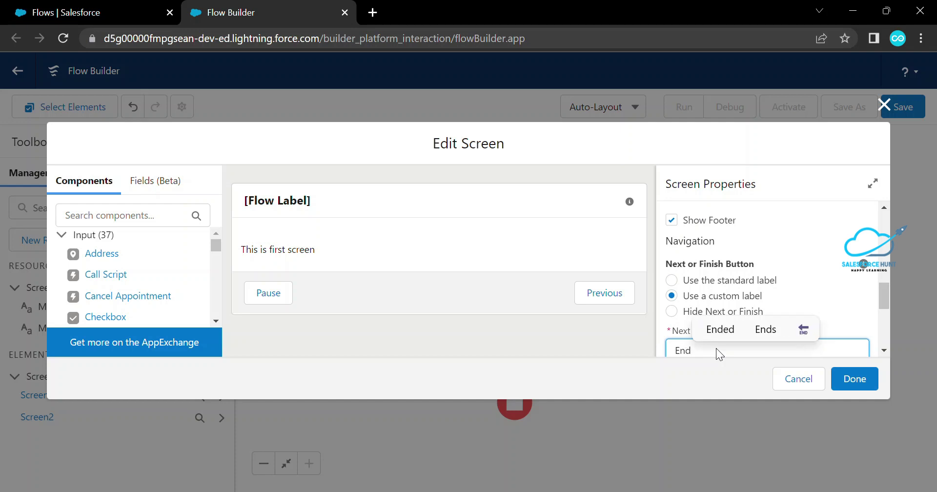
{"action": "left_click", "coordinate": [588, 325]}
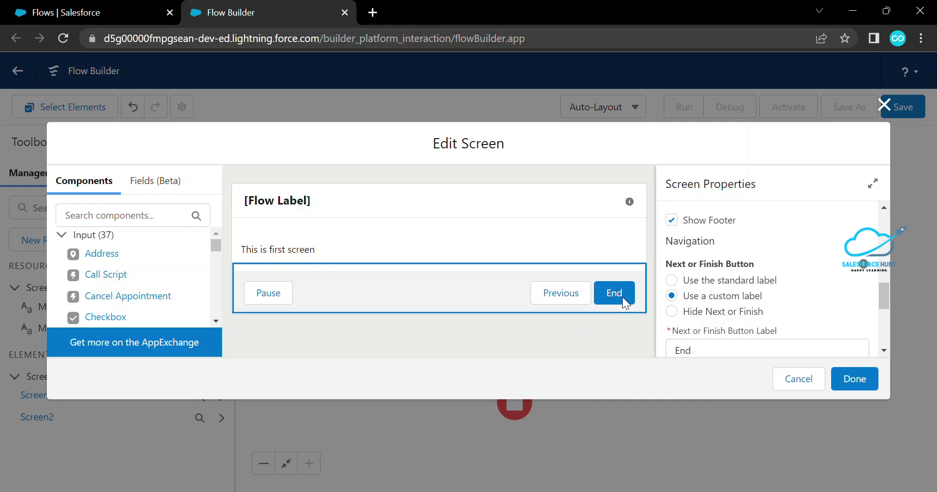
Give the Previous button the custom label 'Go Back'
{"action": "scroll", "coordinate": [729, 298], "scroll_direction": "down", "scroll_amount": 1}
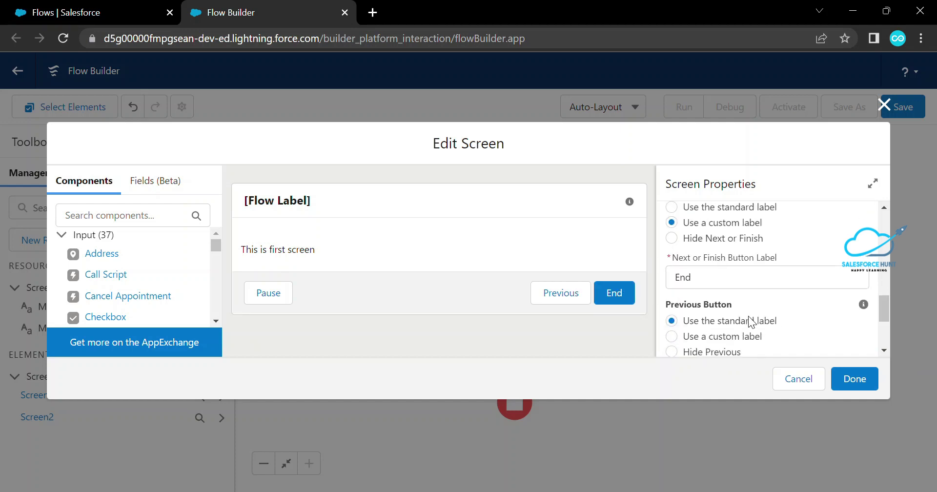
{"action": "scroll", "coordinate": [752, 322], "scroll_direction": "down", "scroll_amount": 1}
{"action": "left_click", "coordinate": [726, 263]}
{"action": "left_click", "coordinate": [711, 318]}
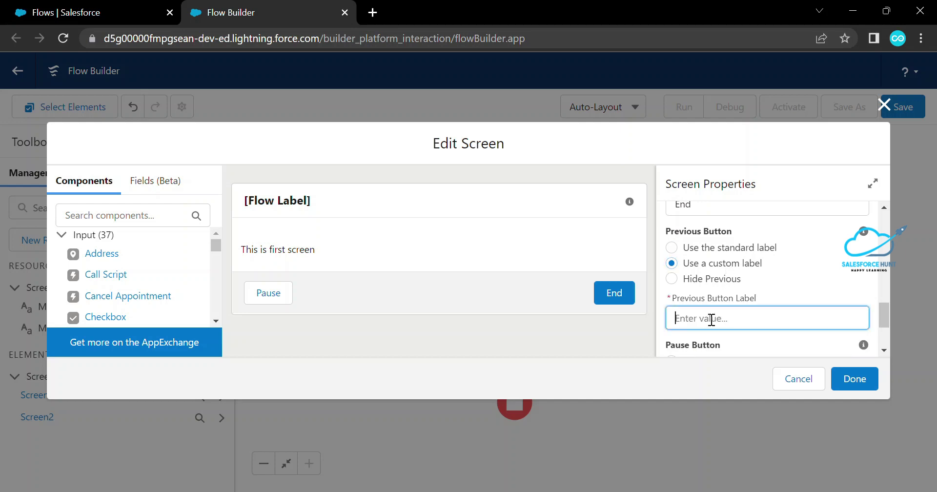
{"action": "type", "text": "Go Back"}
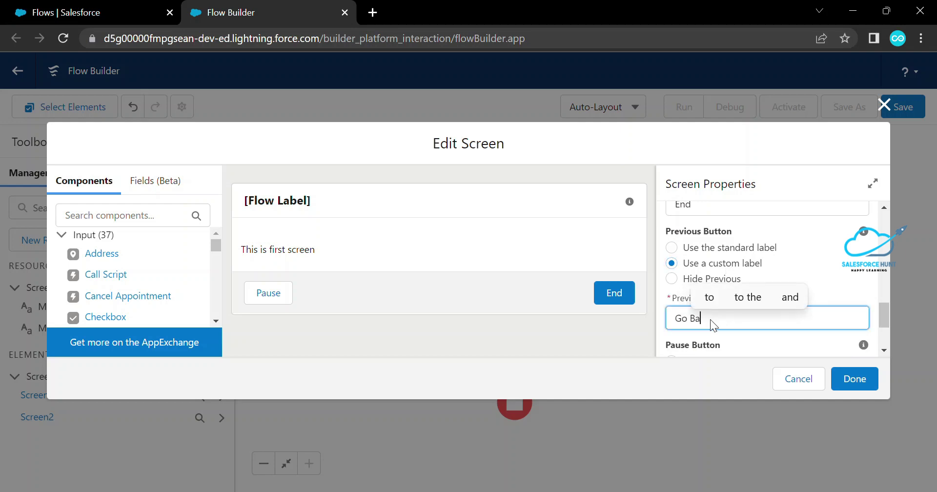
{"action": "left_click", "coordinate": [601, 334]}
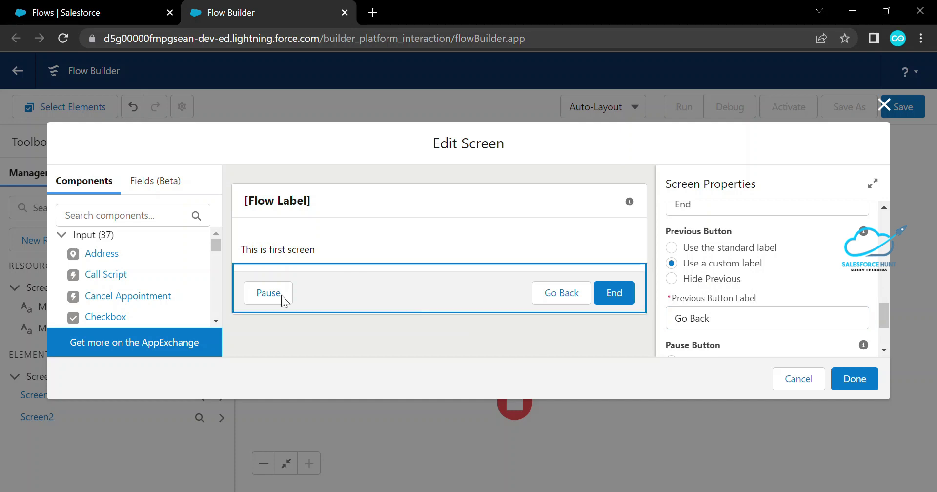
Give the Pause button the custom label 'Hold on'
{"action": "scroll", "coordinate": [792, 306], "scroll_direction": "down", "scroll_amount": 3}
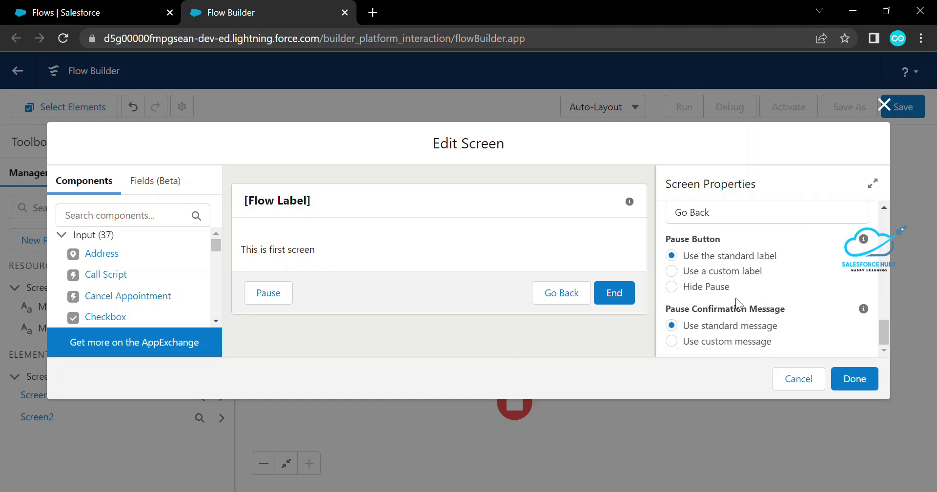
{"action": "left_click", "coordinate": [703, 272]}
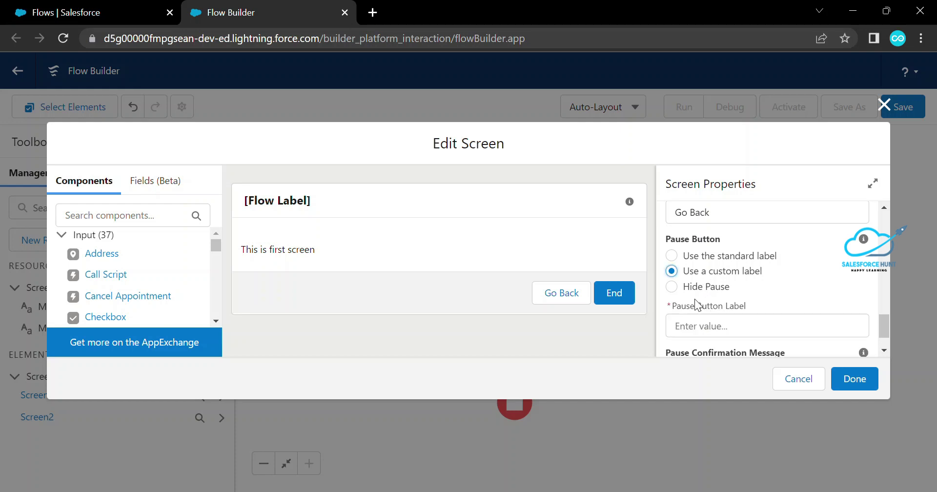
{"action": "left_click", "coordinate": [700, 319]}
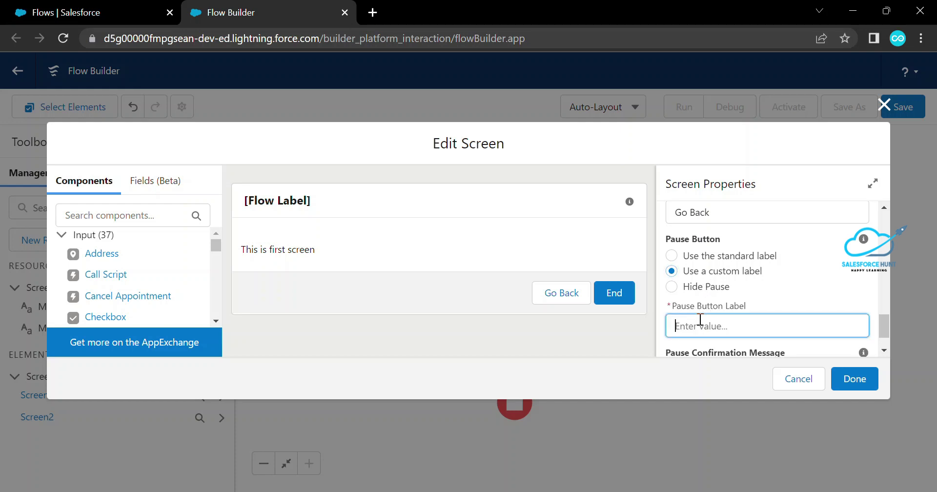
{"action": "type", "text": "Hold on"}
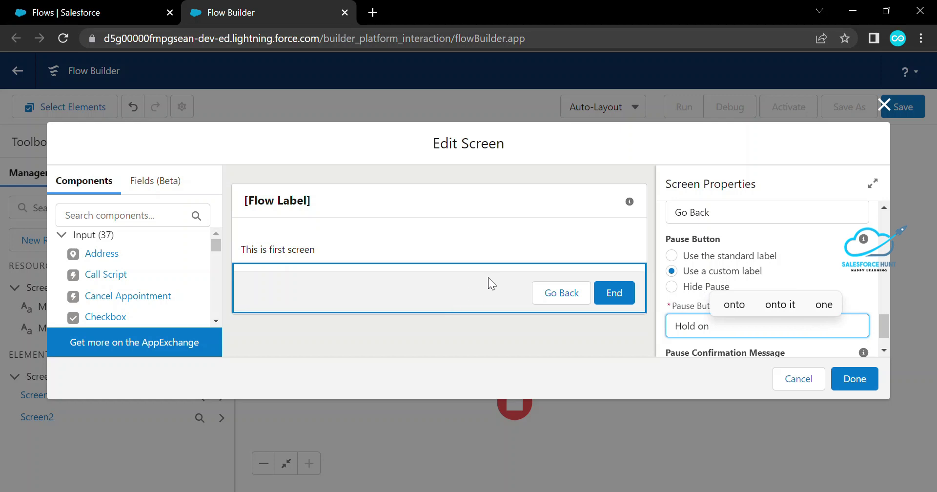
{"action": "left_click", "coordinate": [563, 344]}
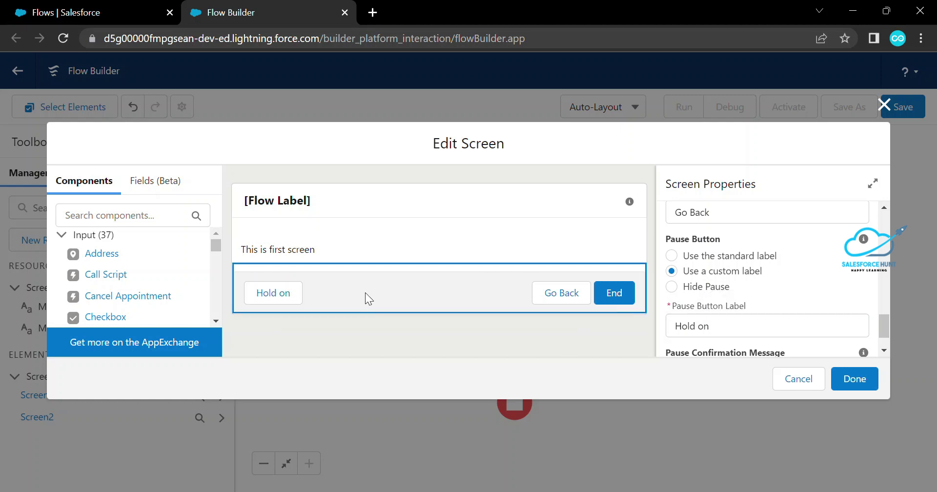
Review the Components list and close Screen1's Edit Screen dialog with Done
{"action": "scroll", "coordinate": [734, 308], "scroll_direction": "down", "scroll_amount": 1}
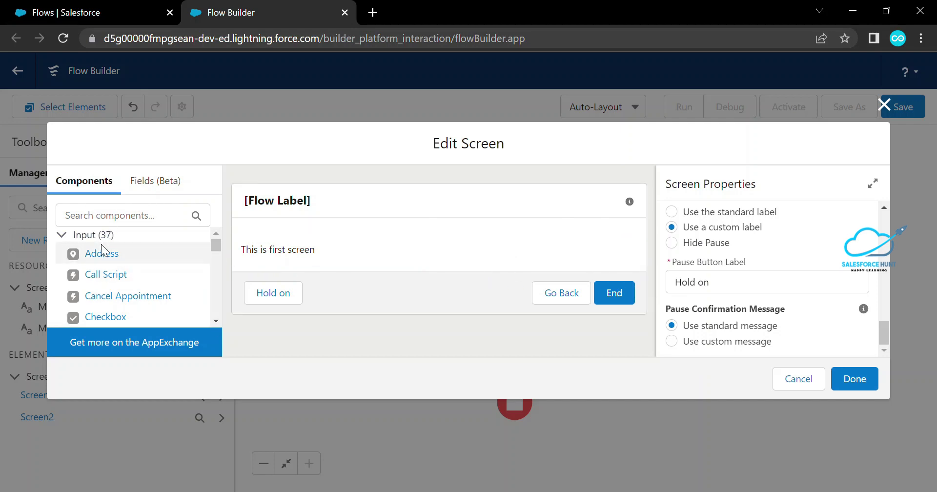
{"action": "scroll", "coordinate": [101, 277], "scroll_direction": "down", "scroll_amount": 8}
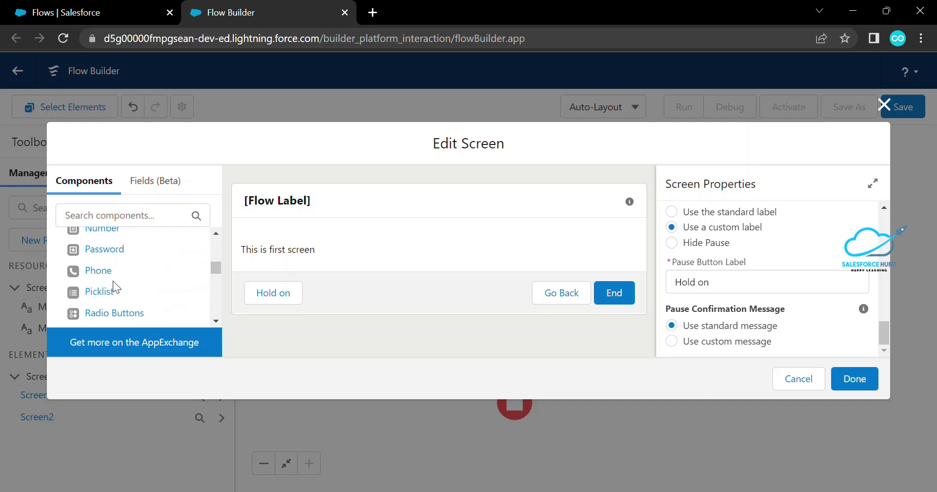
{"action": "scroll", "coordinate": [121, 256], "scroll_direction": "down", "scroll_amount": 4}
{"action": "scroll", "coordinate": [111, 282], "scroll_direction": "up", "scroll_amount": 6}
{"action": "scroll", "coordinate": [145, 288], "scroll_direction": "down", "scroll_amount": 11}
{"action": "scroll", "coordinate": [145, 293], "scroll_direction": "up", "scroll_amount": 5}
{"action": "scroll", "coordinate": [142, 259], "scroll_direction": "down", "scroll_amount": 3}
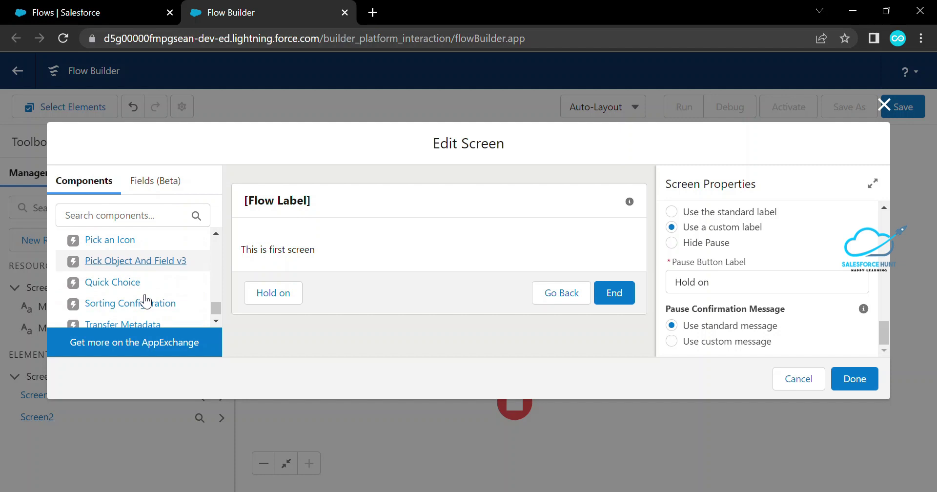
{"action": "scroll", "coordinate": [169, 297], "scroll_direction": "up", "scroll_amount": 15}
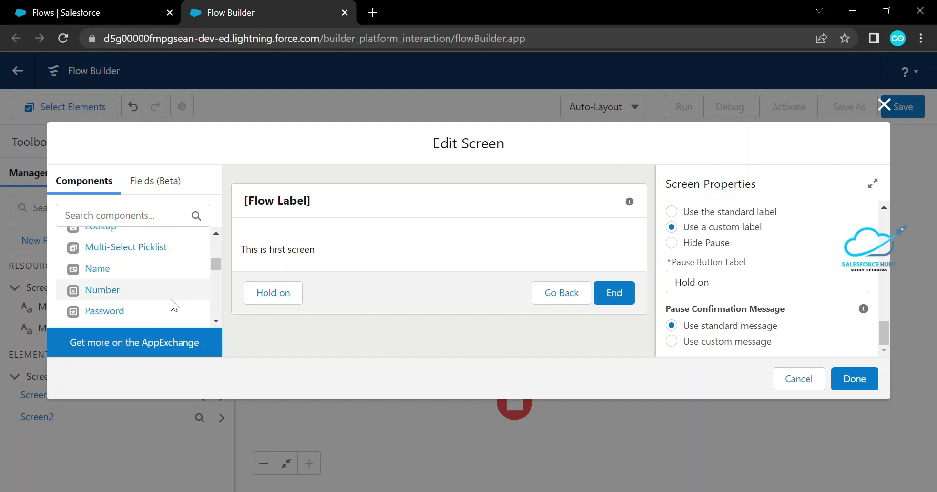
{"action": "left_click", "coordinate": [885, 105]}
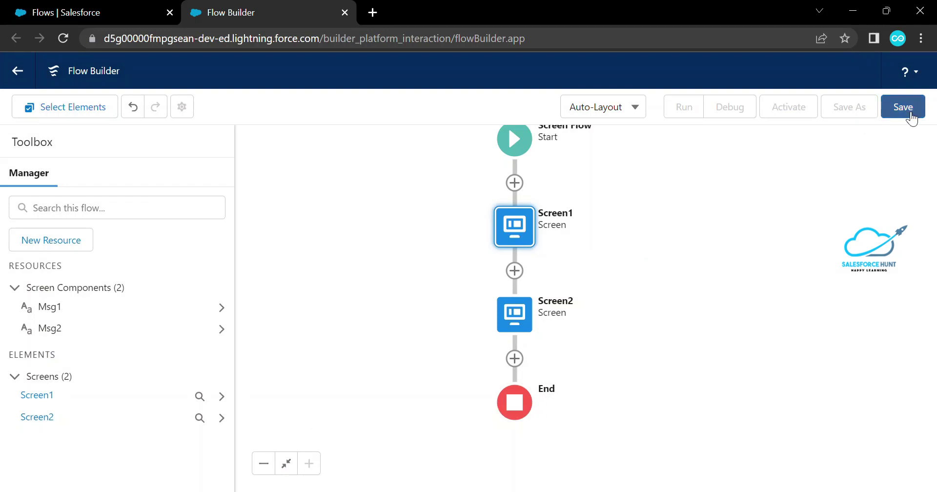
Save the flow as 'Interaction Section' with API name Interaction_Section
{"action": "left_click", "coordinate": [900, 108]}
{"action": "left_click", "coordinate": [267, 223]}
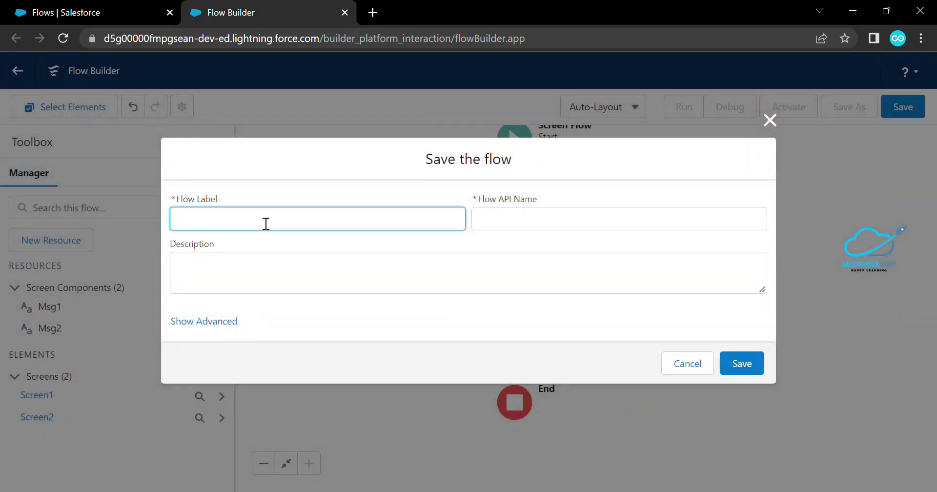
{"action": "type", "text": "Interac"}
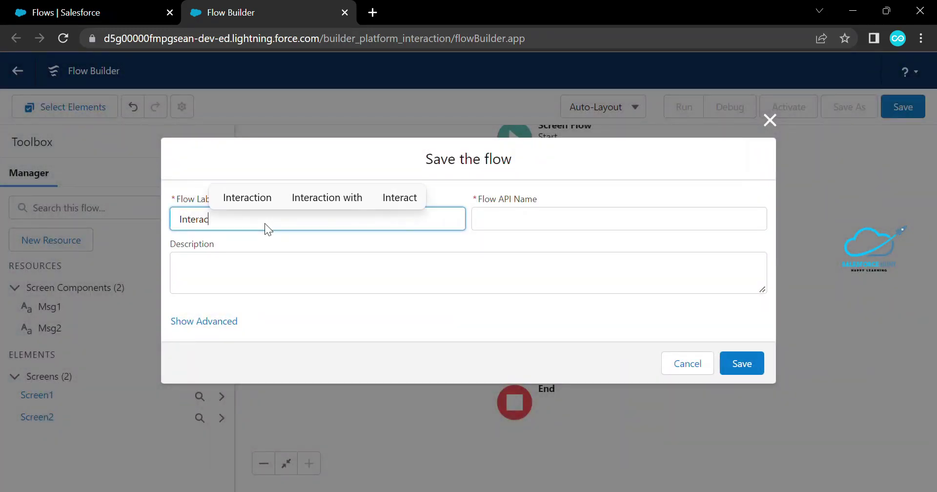
{"action": "type", "text": "tion Section"}
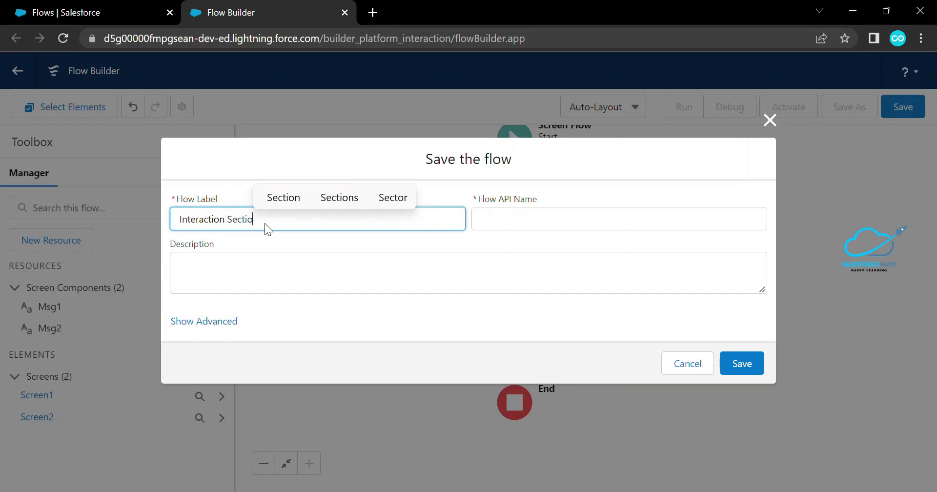
{"action": "key", "text": "Tab"}
{"action": "key", "text": "Tab"}
{"action": "key", "text": "Tab"}
{"action": "key", "text": "Tab"}
{"action": "key", "text": "Tab"}
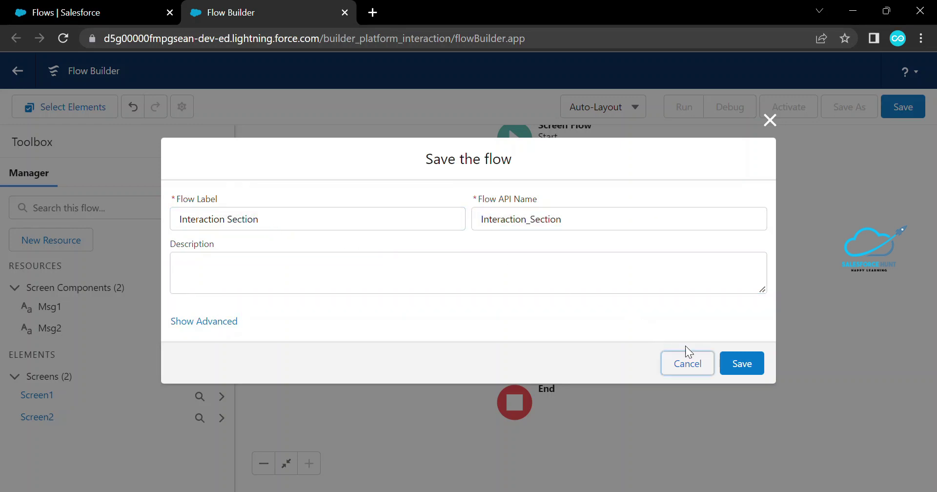
{"action": "left_click", "coordinate": [737, 365]}
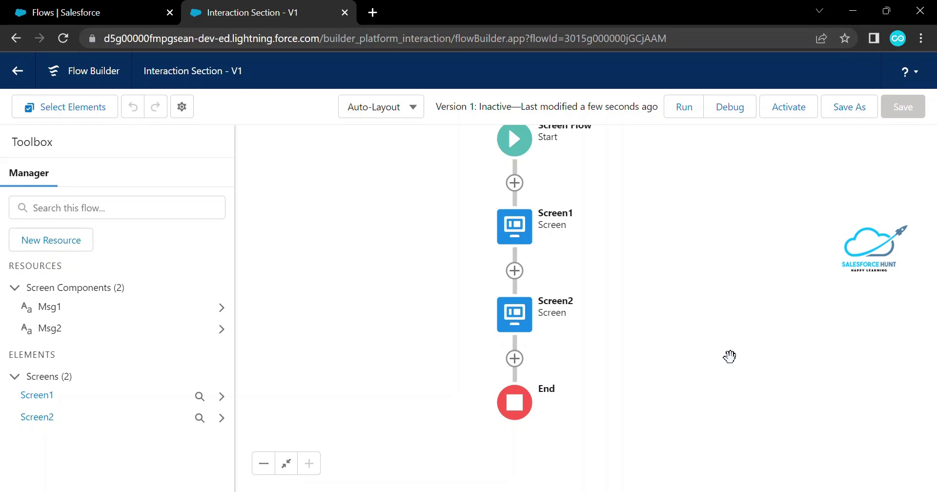
Start a debug run and advance from the first screen to the second
{"action": "left_click", "coordinate": [731, 116]}
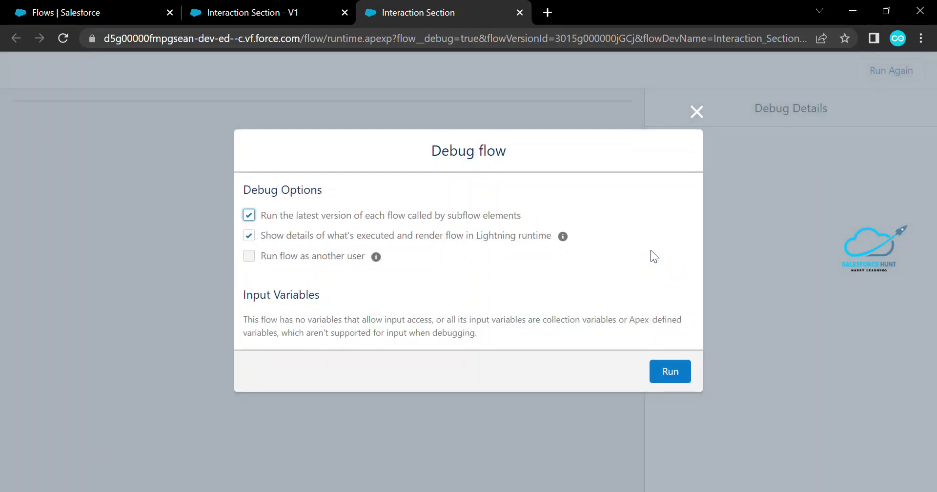
{"action": "left_click", "coordinate": [668, 372]}
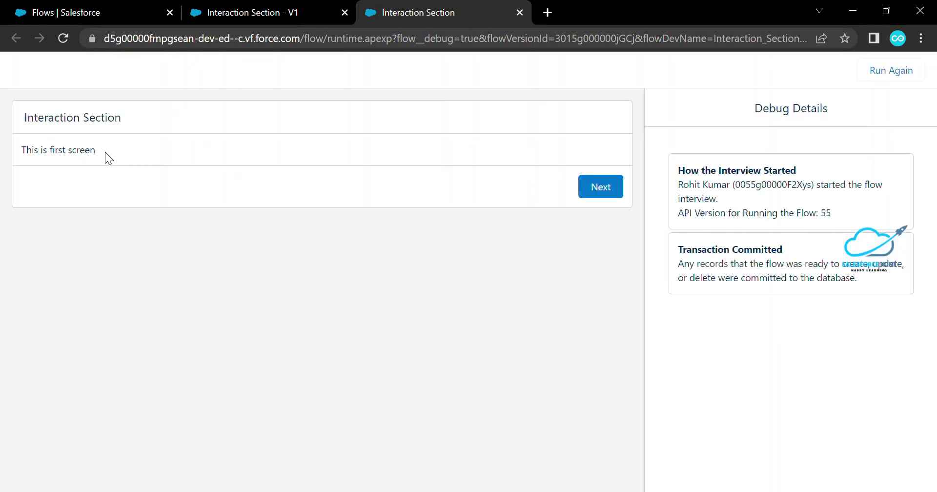
{"action": "left_click_drag", "start_coordinate": [104, 151], "coordinate": [15, 150]}
{"action": "left_click", "coordinate": [603, 187]}
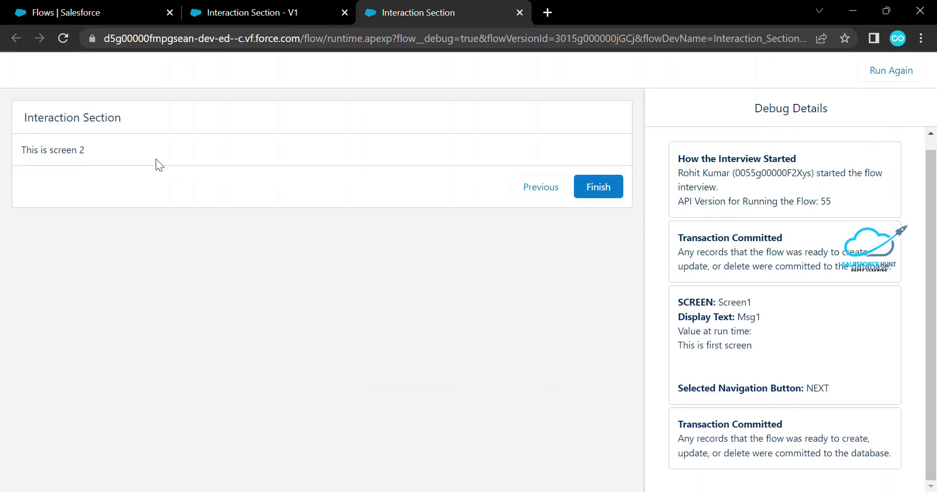
{"action": "left_click_drag", "start_coordinate": [83, 148], "coordinate": [10, 147]}
{"action": "left_click", "coordinate": [10, 148]}
Review Screen1's debug details: the Msg1 display text, its run-time value and the NEXT button
{"action": "left_click_drag", "start_coordinate": [749, 337], "coordinate": [678, 296]}
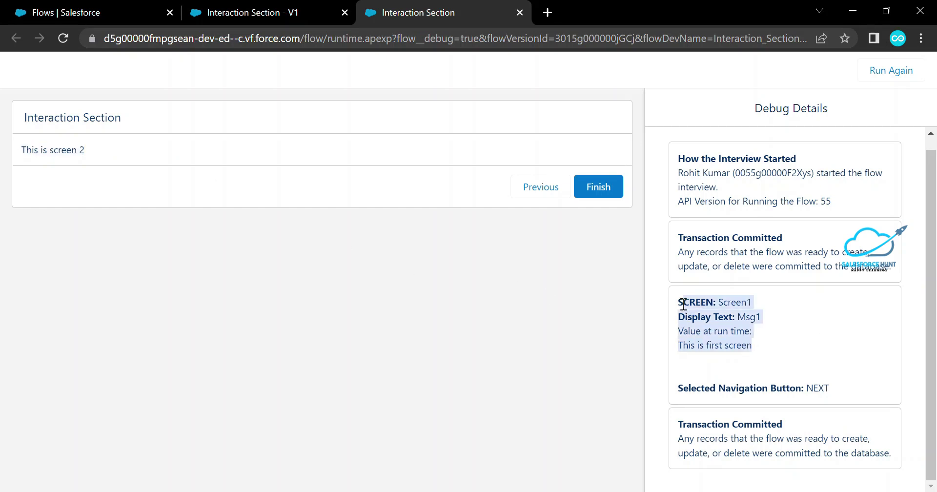
{"action": "left_click", "coordinate": [763, 305]}
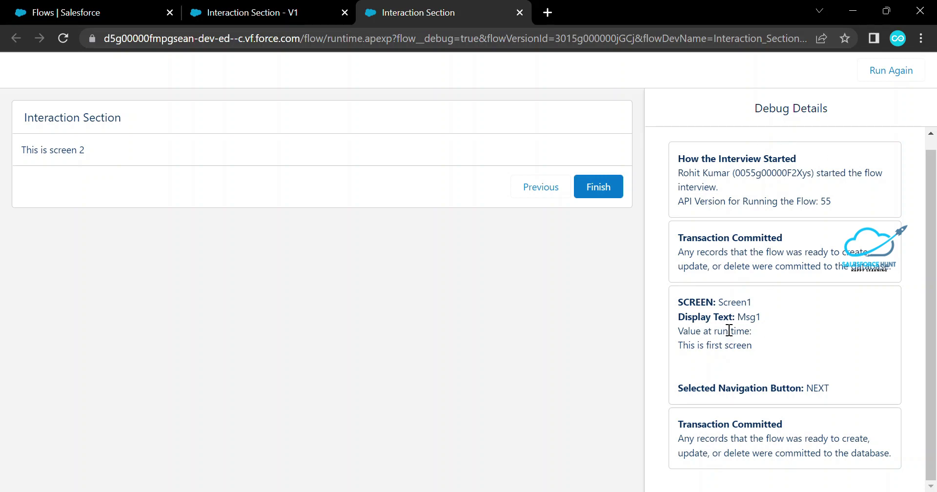
{"action": "left_click_drag", "start_coordinate": [718, 303], "coordinate": [747, 303]}
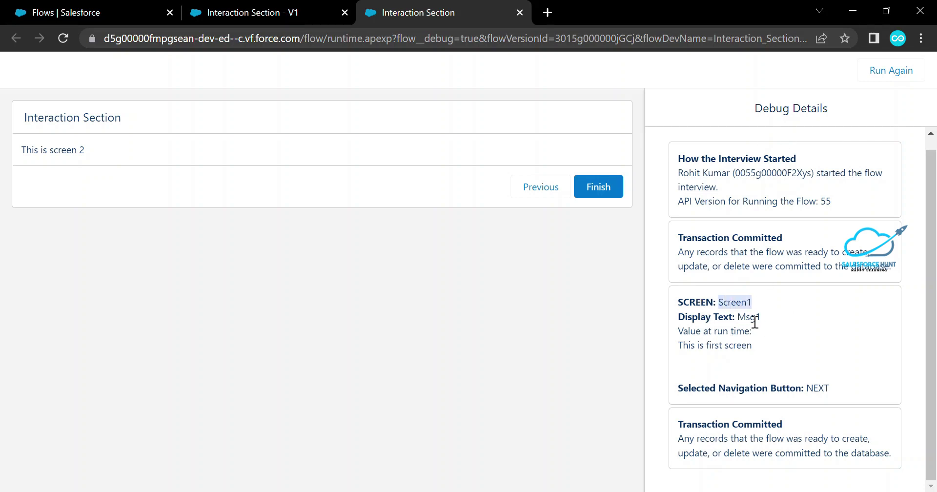
{"action": "double_click", "coordinate": [755, 320]}
{"action": "left_click_drag", "start_coordinate": [754, 347], "coordinate": [678, 347]}
{"action": "left_click_drag", "start_coordinate": [806, 389], "coordinate": [824, 389]}
Finish the run, review Screen2's Msg2 debug entry, and close the debug tab
{"action": "left_click", "coordinate": [584, 194]}
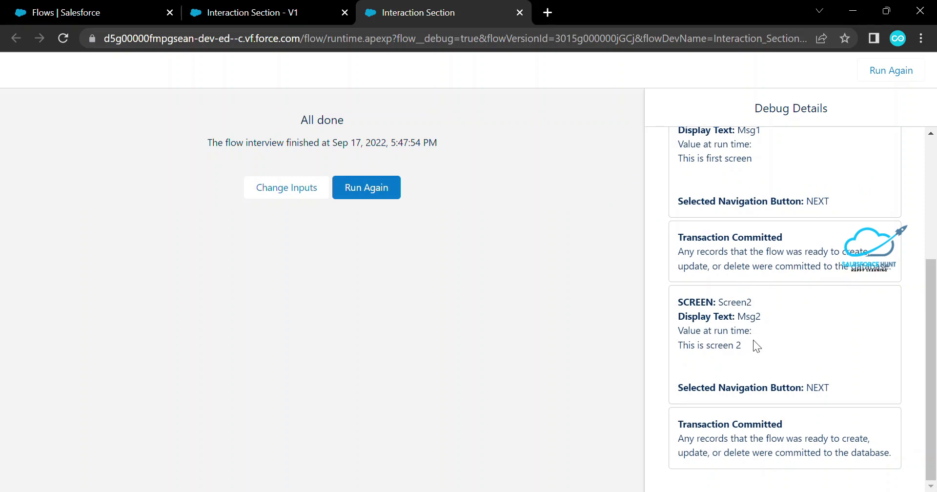
{"action": "left_click_drag", "start_coordinate": [693, 303], "coordinate": [765, 299]}
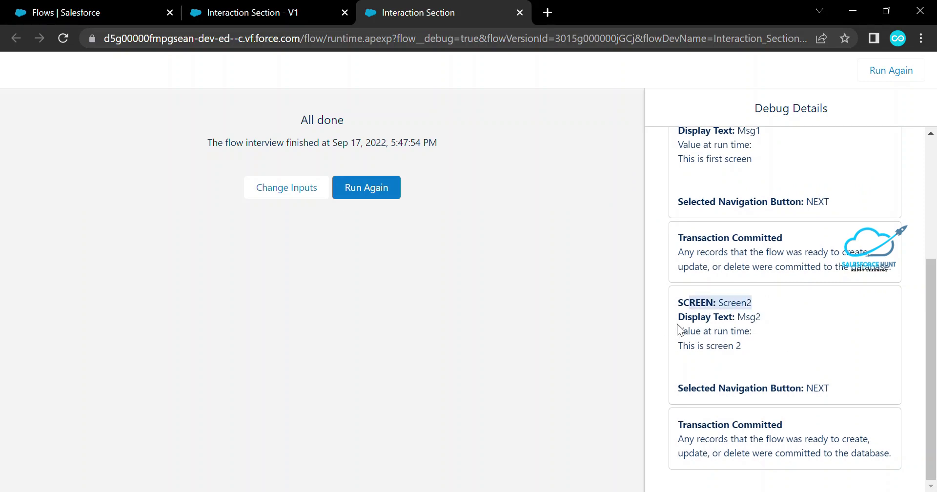
{"action": "left_click_drag", "start_coordinate": [677, 323], "coordinate": [769, 318]}
{"action": "left_click_drag", "start_coordinate": [740, 344], "coordinate": [688, 328]}
{"action": "left_click", "coordinate": [855, 363]}
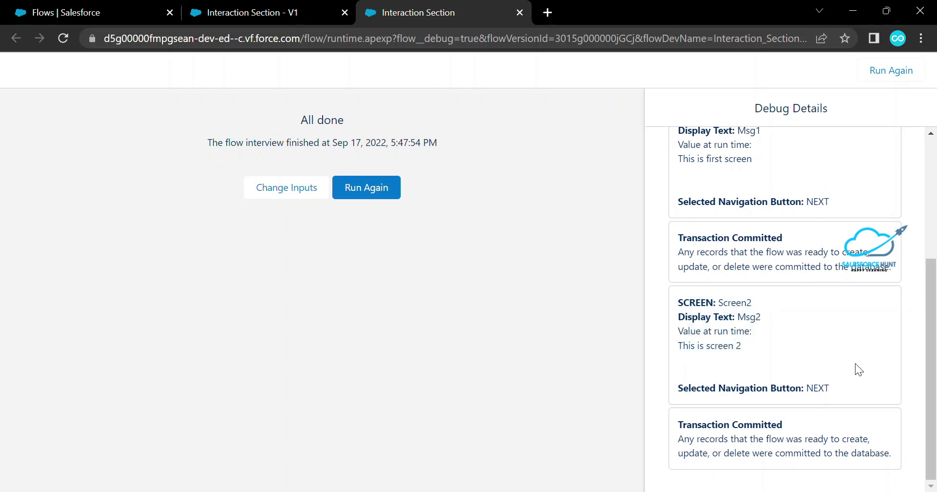
{"action": "middle_click", "coordinate": [432, 11]}
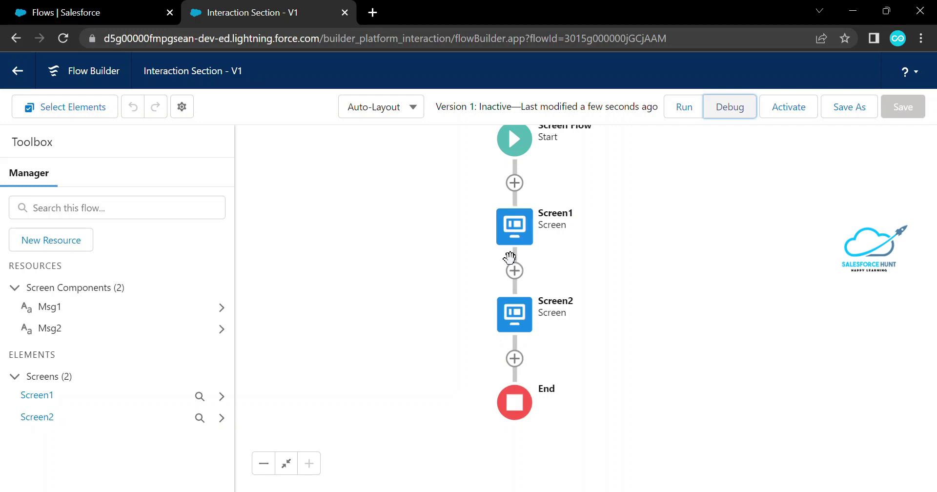
Add an Action element after Screen2
{"action": "left_click", "coordinate": [514, 358]}
{"action": "left_click", "coordinate": [610, 266]}
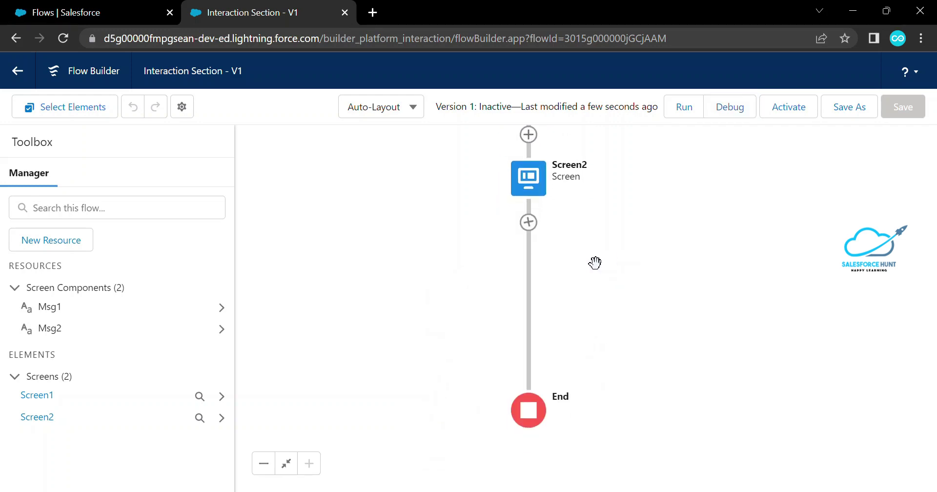
{"action": "left_click", "coordinate": [528, 221]}
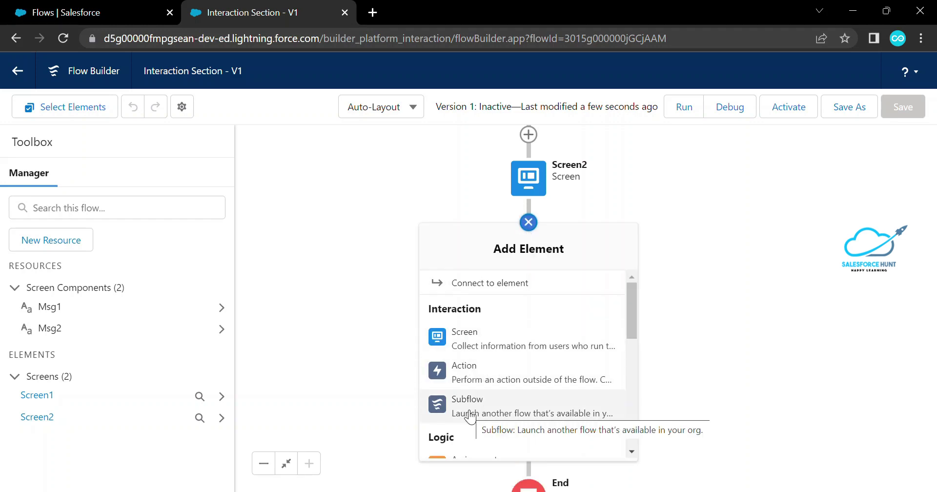
{"action": "left_click", "coordinate": [500, 377]}
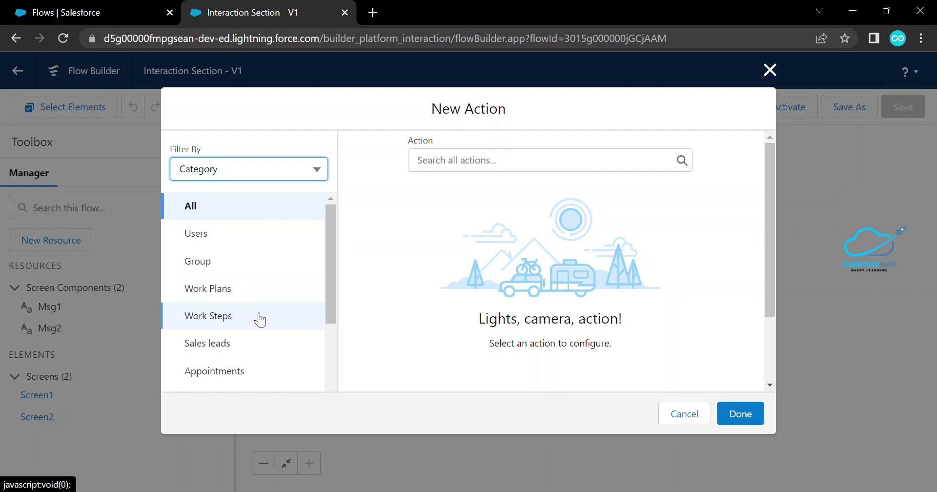
Filter the New Action dialog to the Email category and list Send Email
{"action": "scroll", "coordinate": [260, 320], "scroll_direction": "down", "scroll_amount": 7}
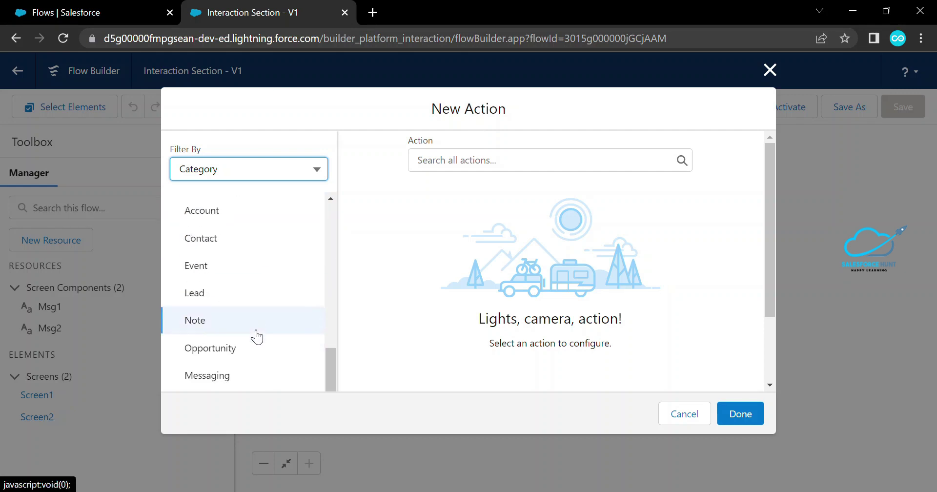
{"action": "scroll", "coordinate": [240, 336], "scroll_direction": "down", "scroll_amount": 1}
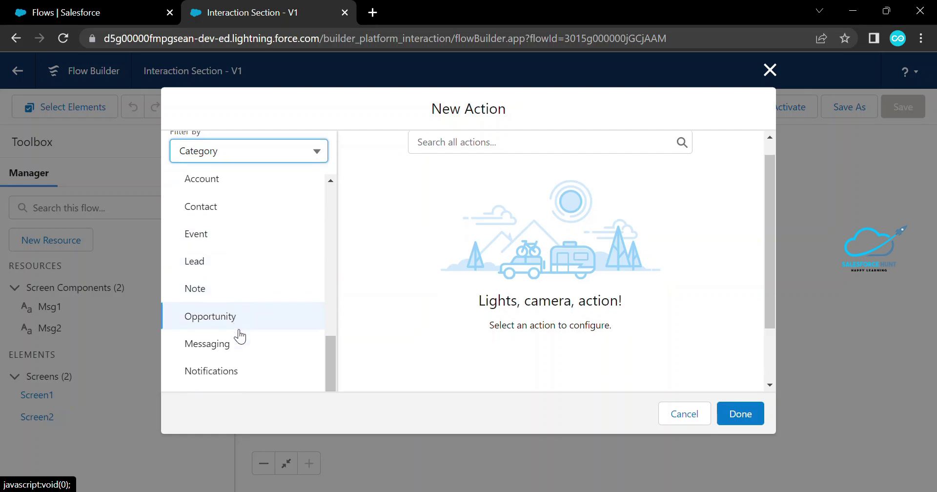
{"action": "scroll", "coordinate": [239, 335], "scroll_direction": "down", "scroll_amount": 3}
{"action": "left_click", "coordinate": [241, 333]}
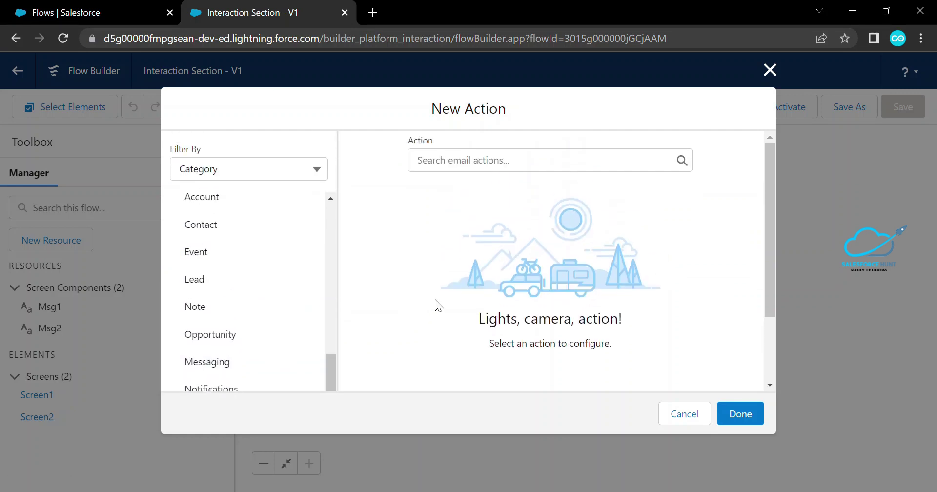
{"action": "left_click", "coordinate": [469, 157]}
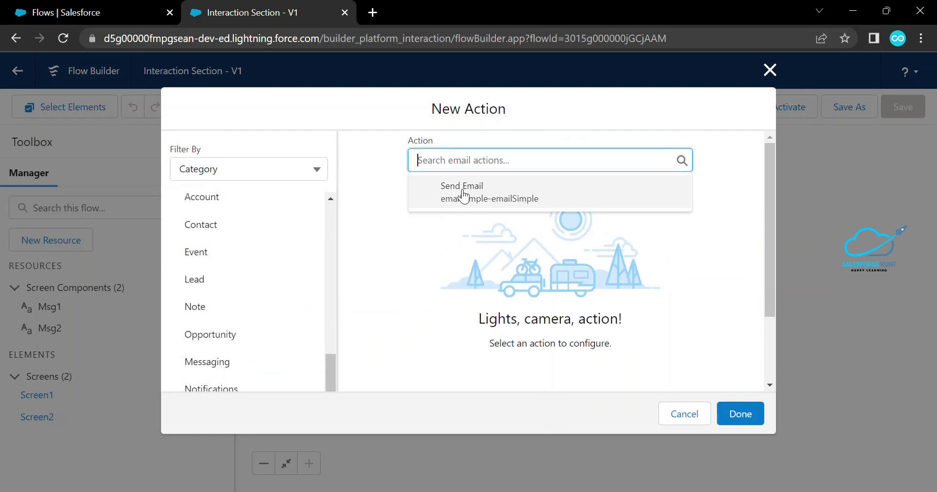
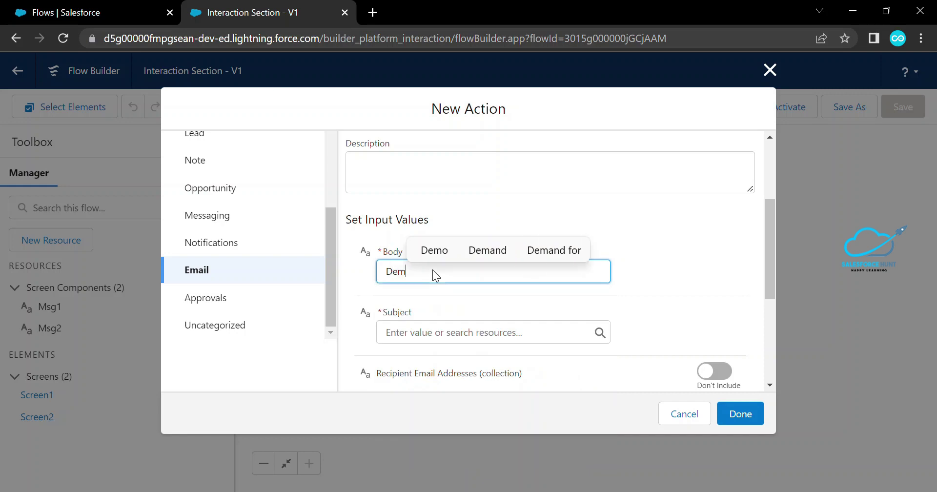
Enter the email body 'Hi, I hope you are good and doing well' and subject 'Demo Flow'
{"action": "key", "text": "BackSpace"}
{"action": "key", "text": "BackSpace"}
{"action": "key", "text": "BackSpace"}
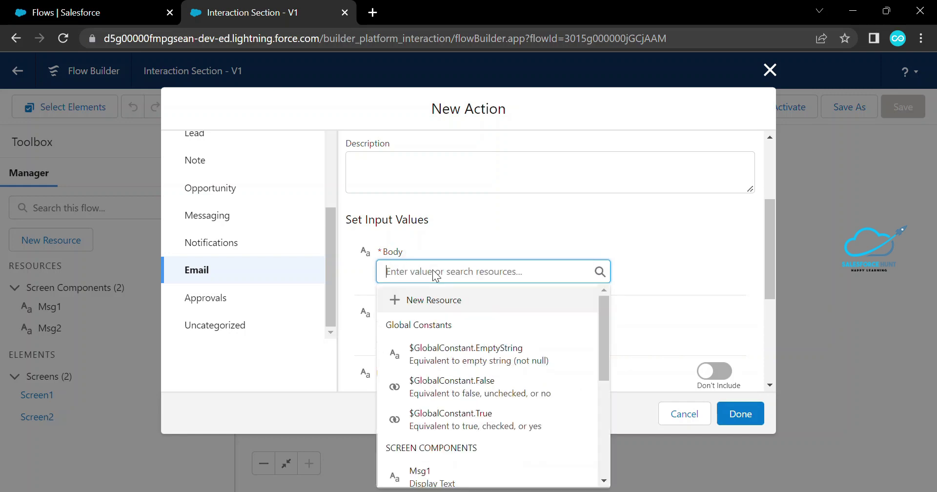
{"action": "type", "text": "Hi,"}
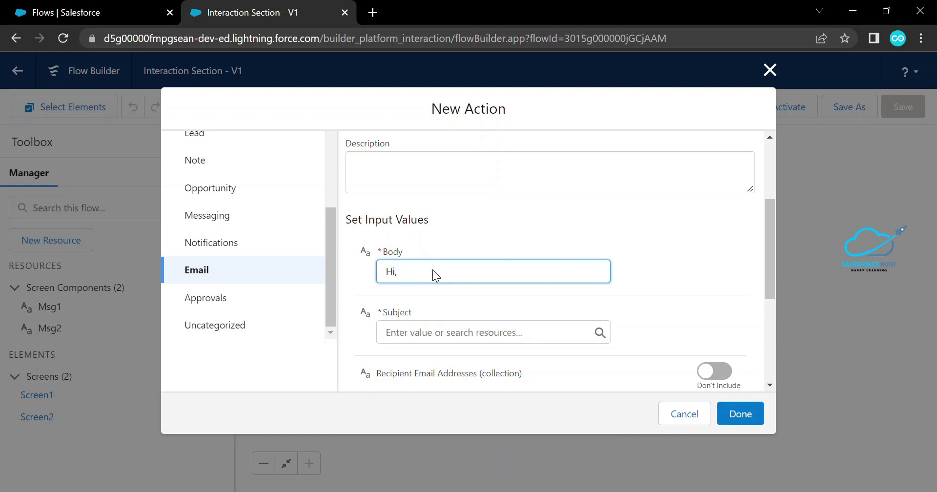
{"action": "type", "text": " I h"}
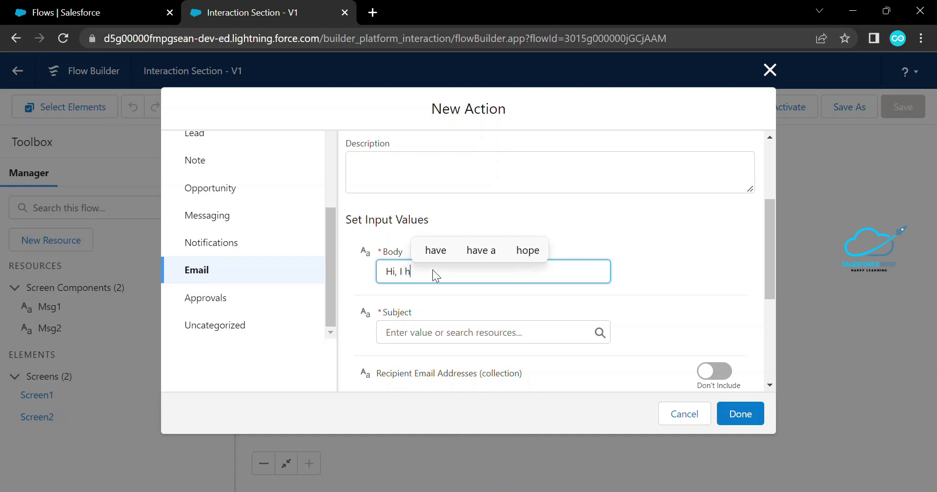
{"action": "type", "text": "ope "}
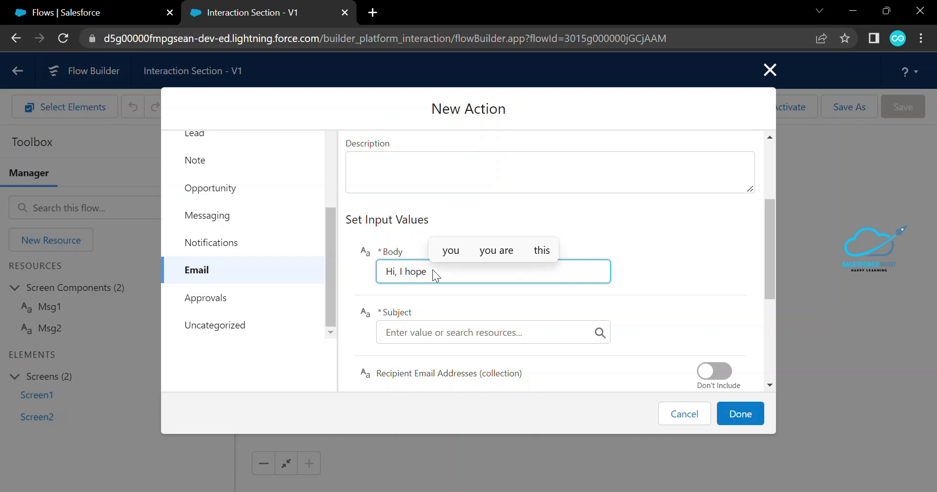
{"action": "type", "text": "you are"}
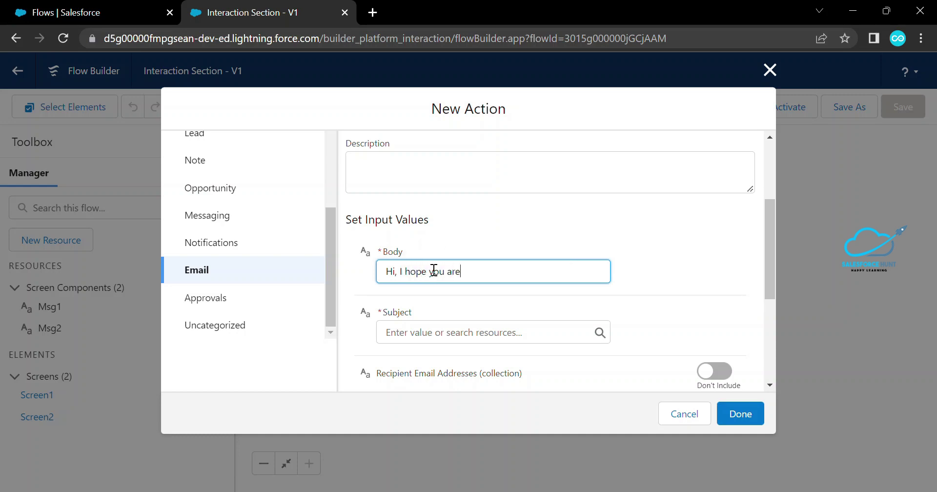
{"action": "type", "text": " good and d"}
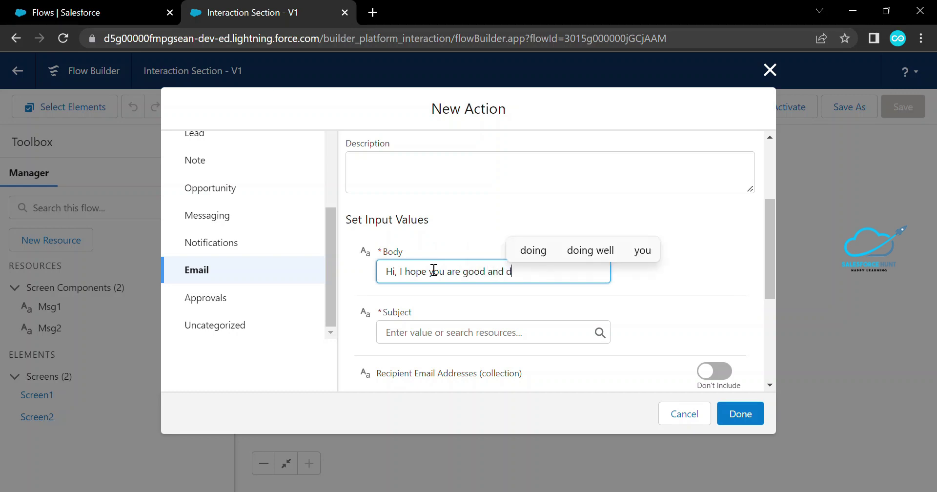
{"action": "type", "text": "oing well"}
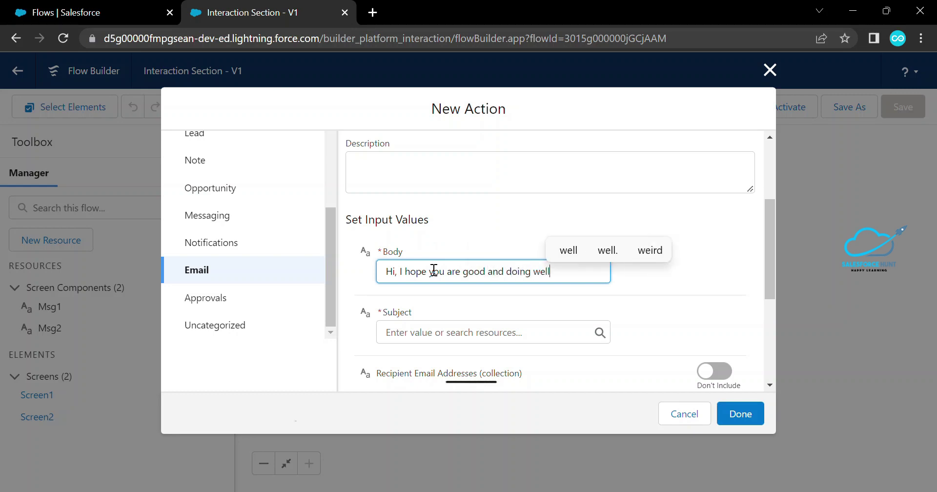
{"action": "left_click", "coordinate": [410, 332]}
{"action": "type", "text": "Demo Flow"}
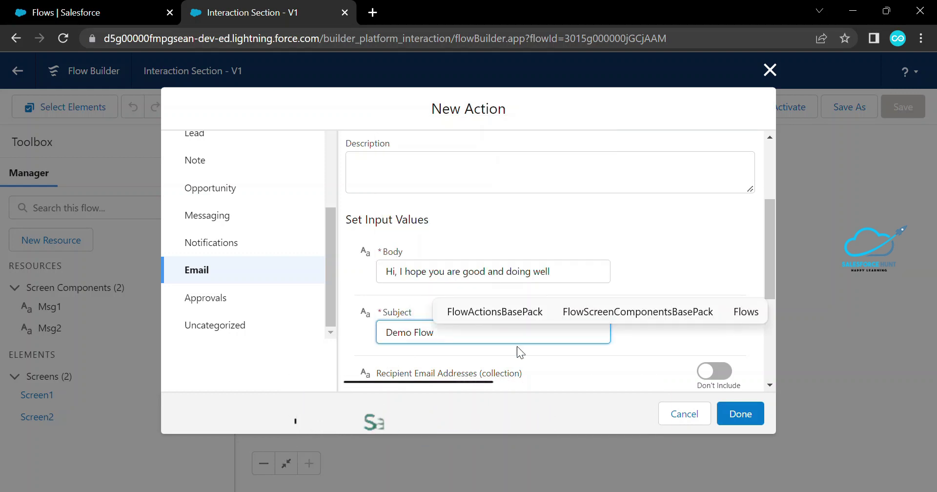
Include comma-separated recipient addresses, add the YOPmail recipient address, and finish the Send Mail action
{"action": "scroll", "coordinate": [608, 371], "scroll_direction": "down", "scroll_amount": 3}
{"action": "scroll", "coordinate": [609, 371], "scroll_direction": "down", "scroll_amount": 1}
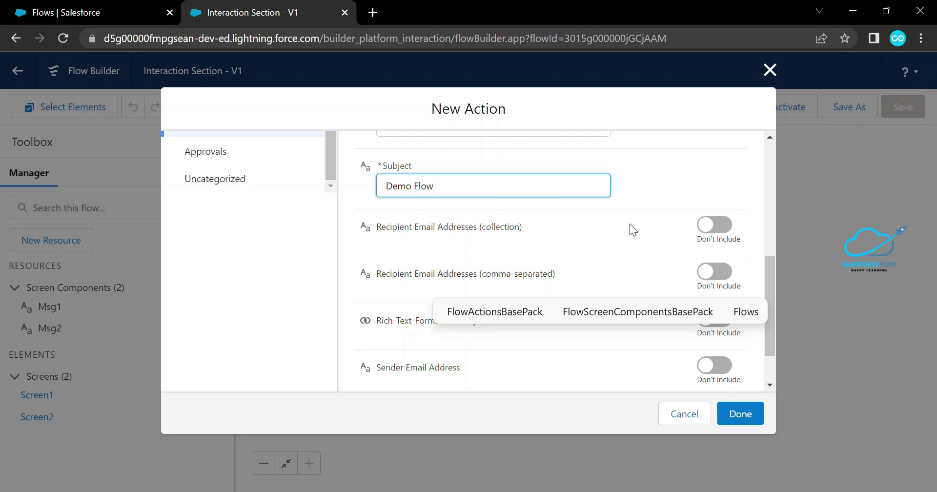
{"action": "left_click", "coordinate": [712, 286]}
{"action": "left_click", "coordinate": [466, 293]}
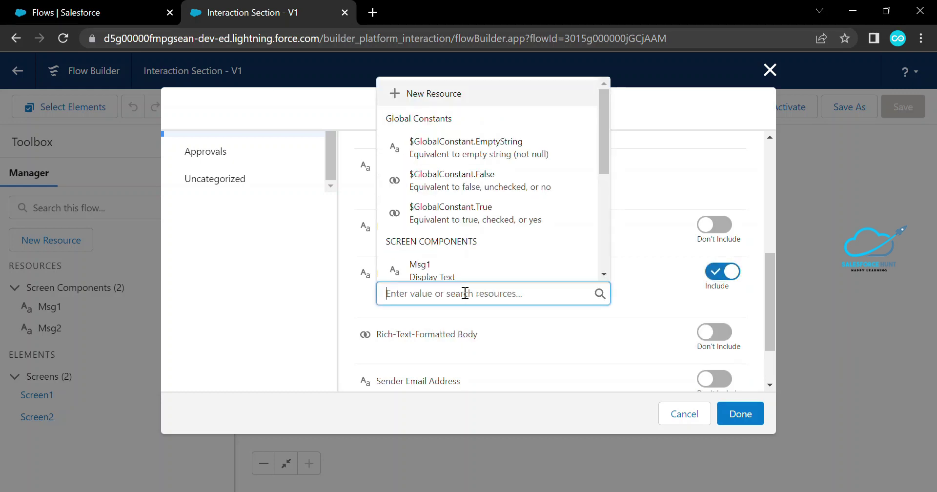
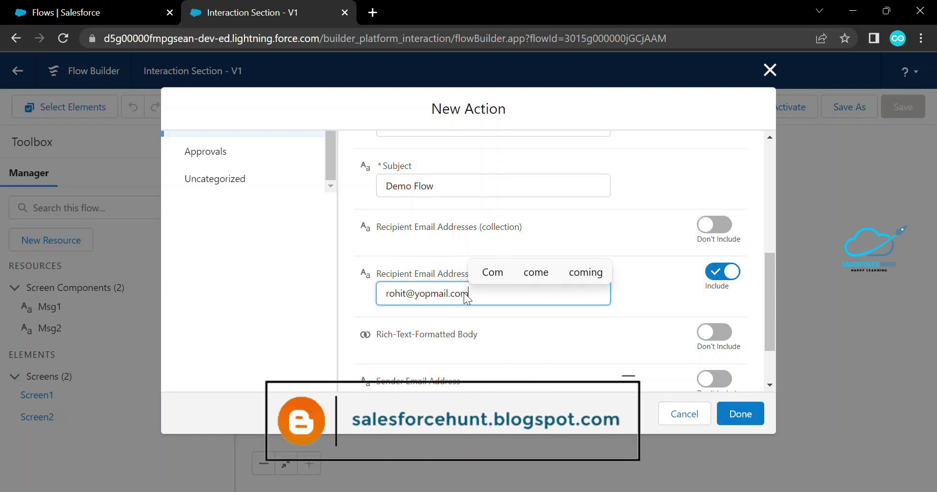
{"action": "left_click", "coordinate": [610, 332]}
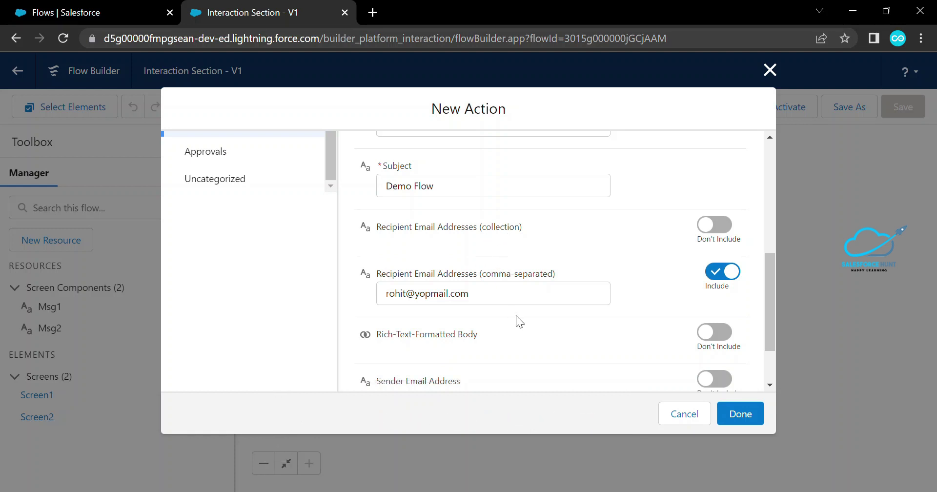
{"action": "scroll", "coordinate": [517, 320], "scroll_direction": "down", "scroll_amount": 1}
{"action": "scroll", "coordinate": [516, 322], "scroll_direction": "up", "scroll_amount": 5}
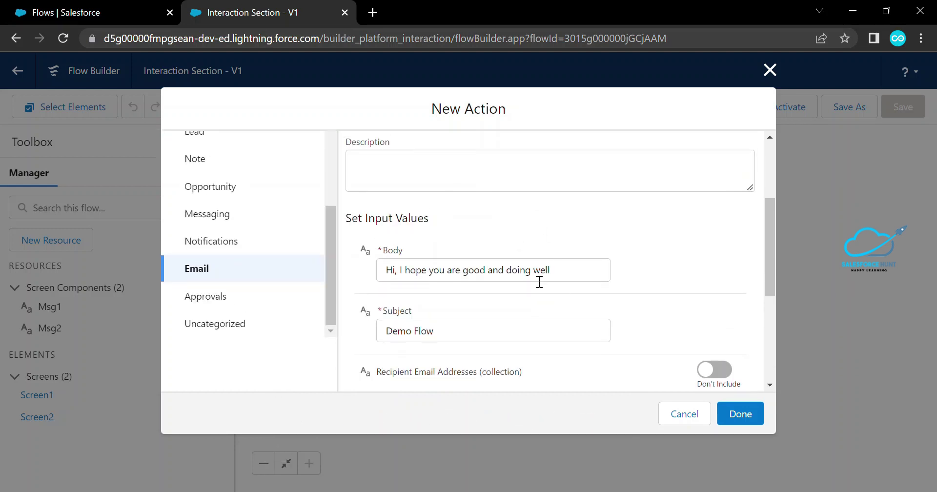
{"action": "scroll", "coordinate": [547, 281], "scroll_direction": "up", "scroll_amount": 3}
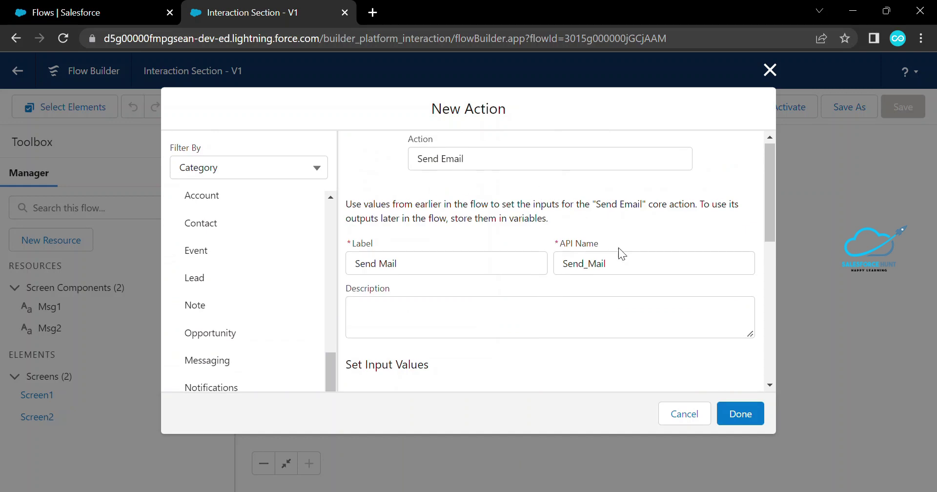
{"action": "left_click", "coordinate": [738, 402]}
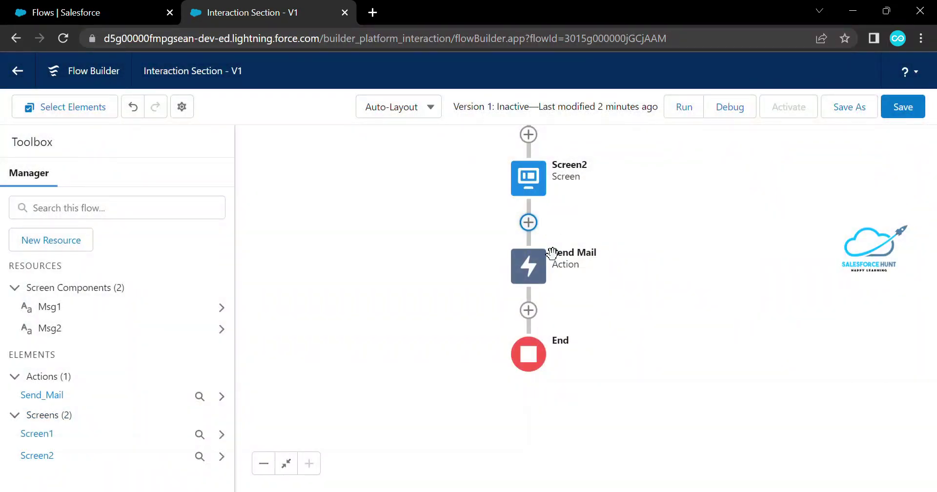
Save the flow, debug-run it with default options through both screens, then open a new tab
{"action": "left_click_drag", "start_coordinate": [665, 224], "coordinate": [638, 285]}
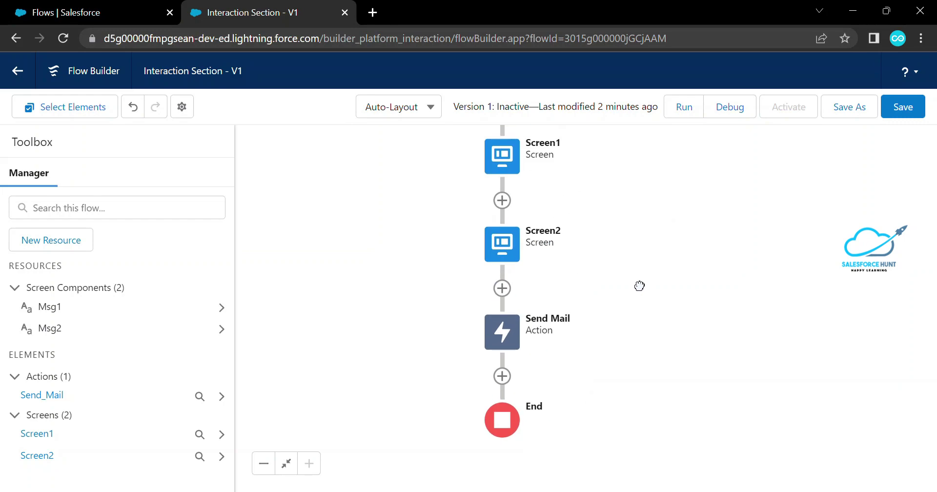
{"action": "left_click", "coordinate": [906, 116]}
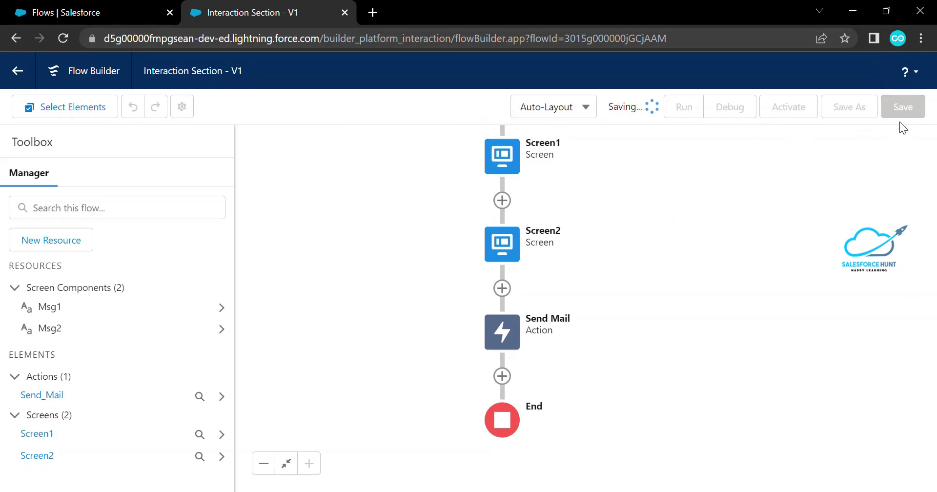
{"action": "left_click", "coordinate": [729, 109]}
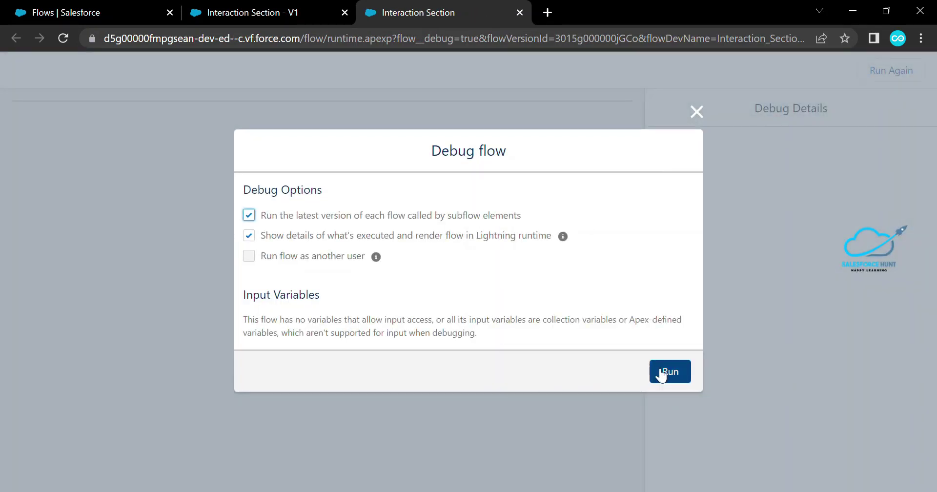
{"action": "left_click", "coordinate": [668, 372]}
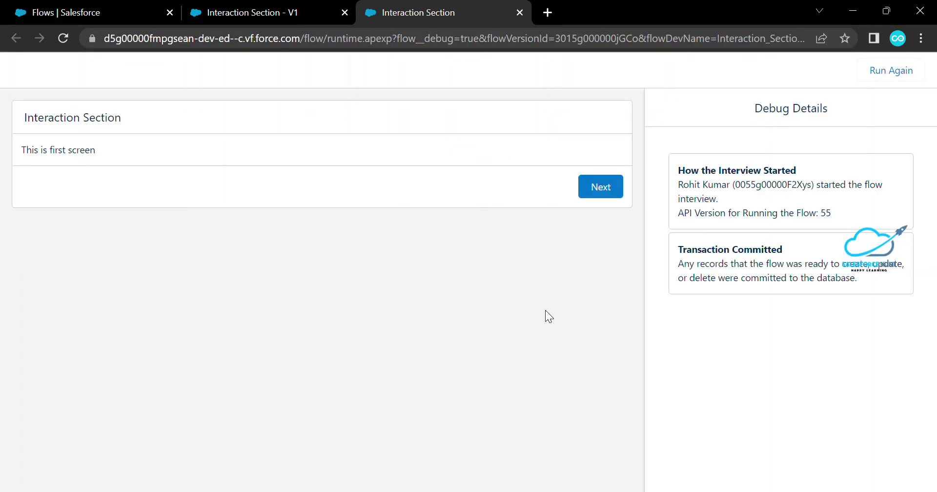
{"action": "left_click", "coordinate": [595, 190]}
{"action": "left_click", "coordinate": [596, 188]}
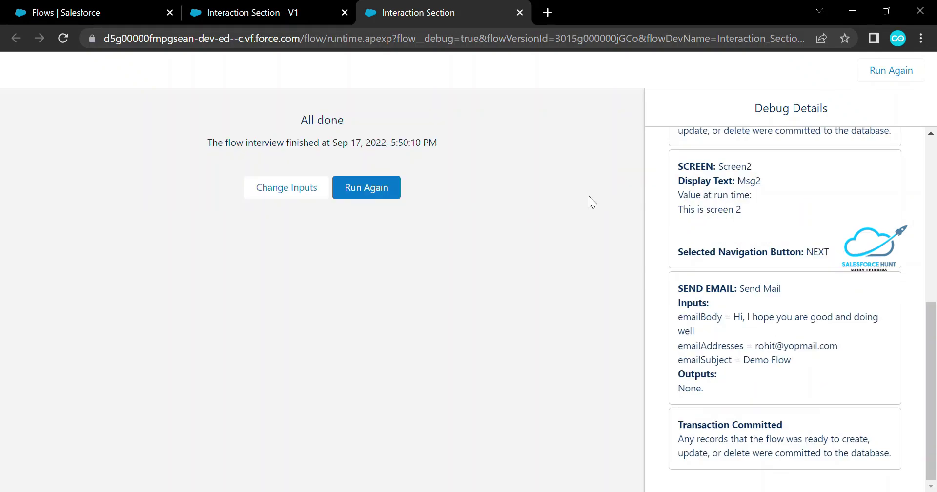
{"action": "left_click", "coordinate": [548, 12]}
Go to yopmail.com and open the recipient's inbox
{"action": "type", "text": "yop"}
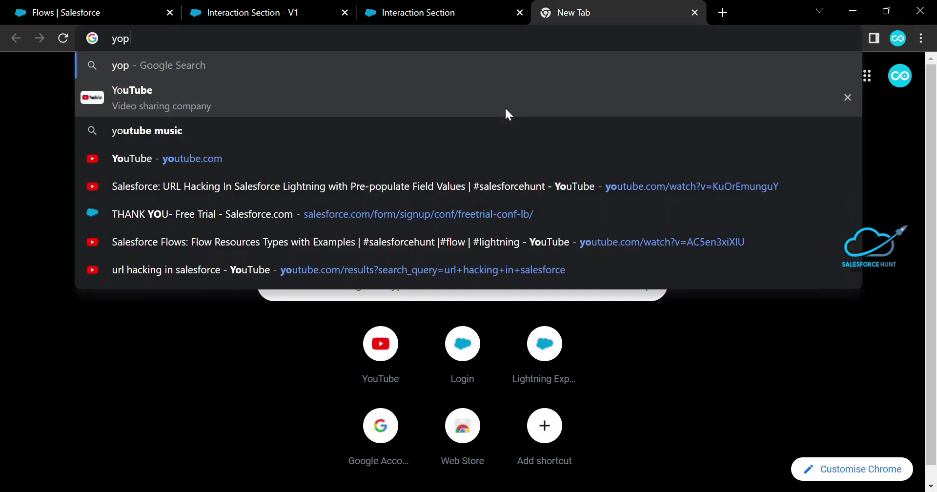
{"action": "type", "text": "mail.com"}
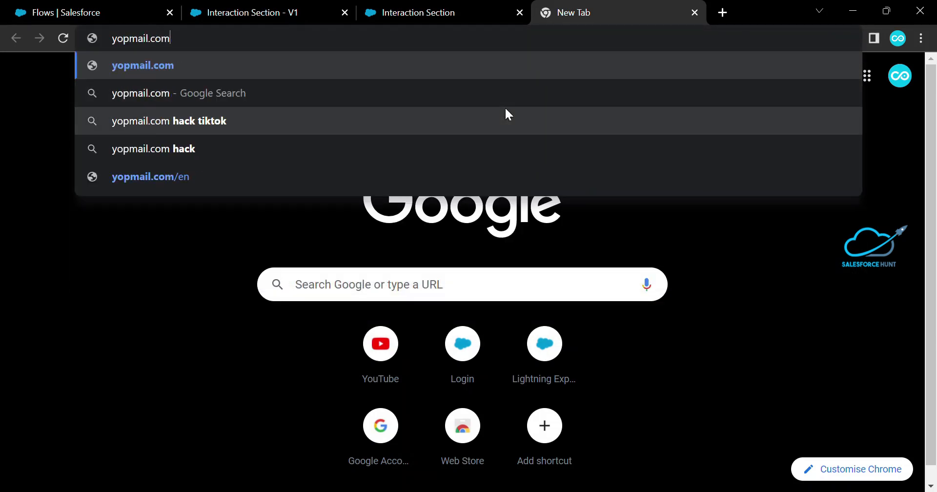
{"action": "key", "text": "Return"}
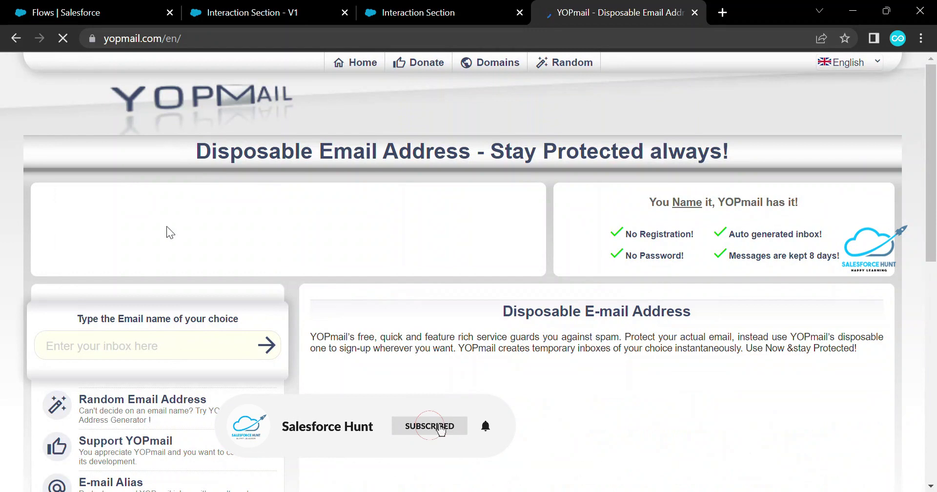
{"action": "left_click", "coordinate": [111, 346]}
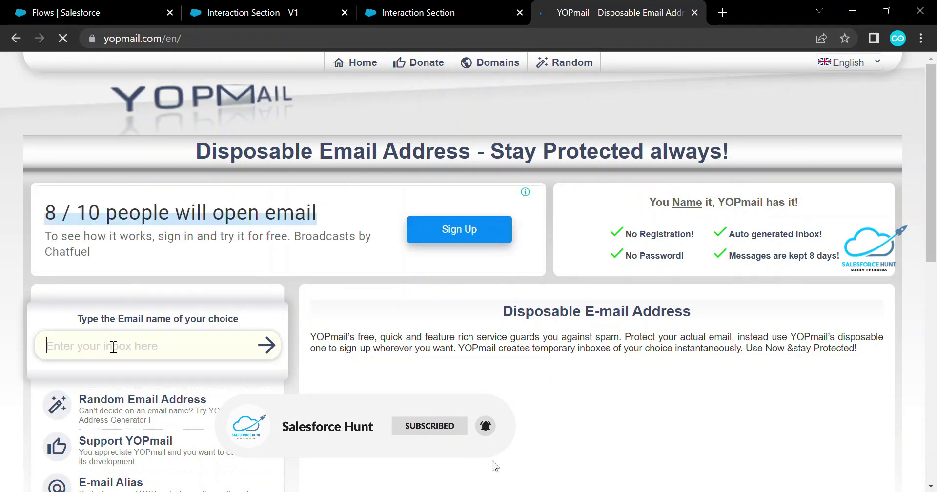
{"action": "key", "text": "Return"}
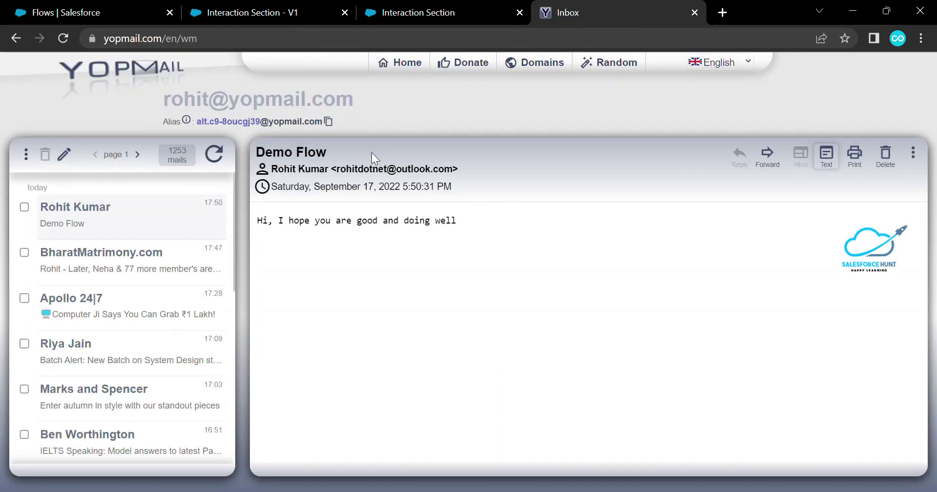
Highlight the Demo Flow email's subject and greeting body to verify them
{"action": "left_click_drag", "start_coordinate": [338, 154], "coordinate": [275, 152]}
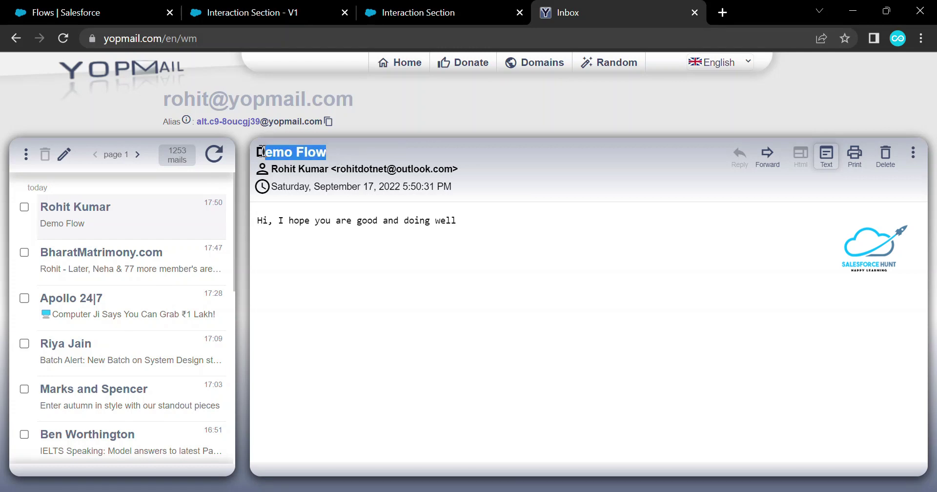
{"action": "left_click_drag", "start_coordinate": [476, 220], "coordinate": [247, 220]}
{"action": "left_click", "coordinate": [337, 247]}
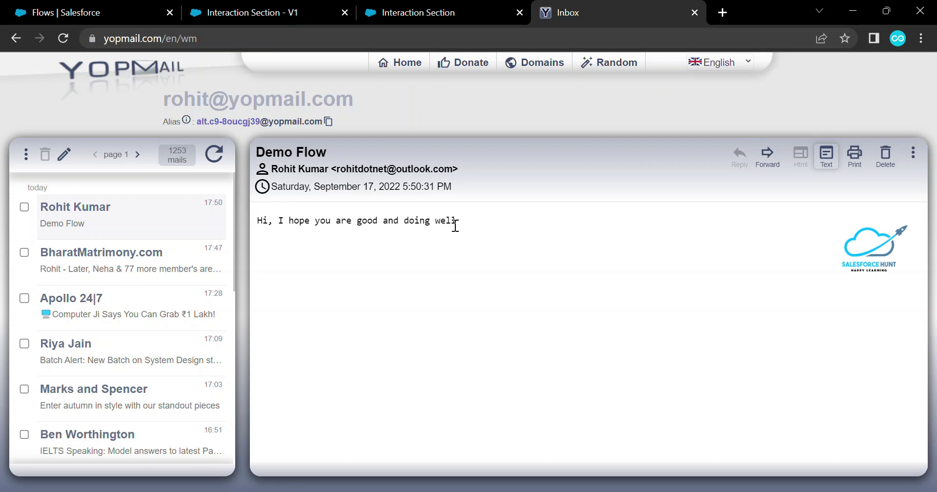
{"action": "left_click_drag", "start_coordinate": [450, 230], "coordinate": [311, 245]}
{"action": "left_click", "coordinate": [311, 245]}
Close the debug results and YOPmail tabs, then exit Flow Builder to Setup > Flows
{"action": "left_click", "coordinate": [420, 13]}
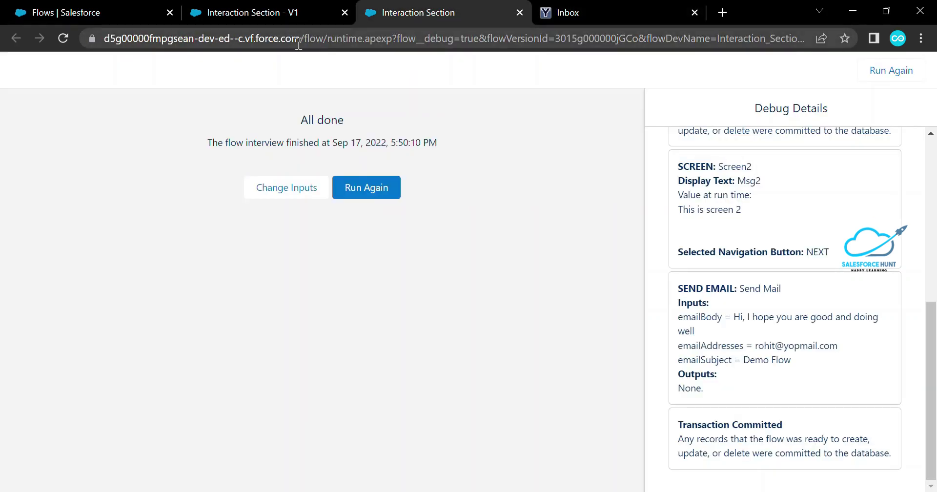
{"action": "middle_click", "coordinate": [456, 9]}
{"action": "middle_click", "coordinate": [455, 9]}
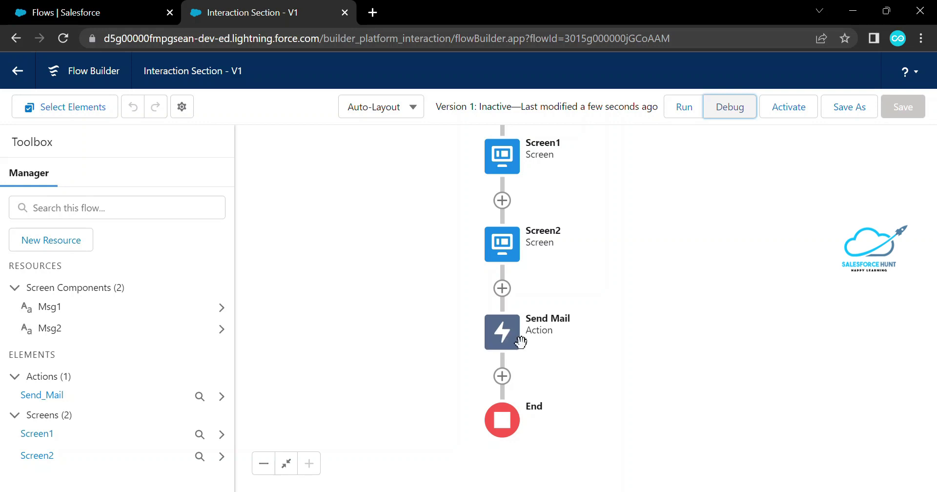
{"action": "left_click", "coordinate": [502, 376]}
{"action": "left_click", "coordinate": [611, 309]}
{"action": "left_click", "coordinate": [481, 221]}
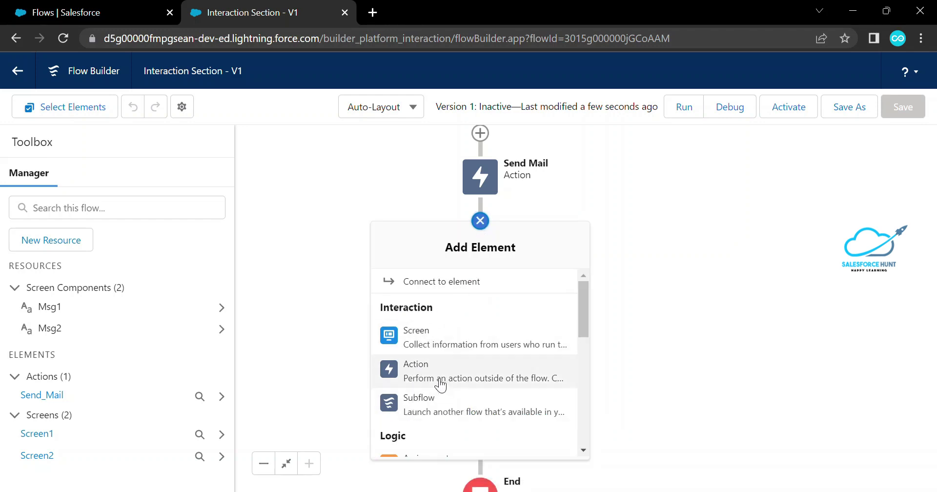
{"action": "left_click", "coordinate": [684, 298]}
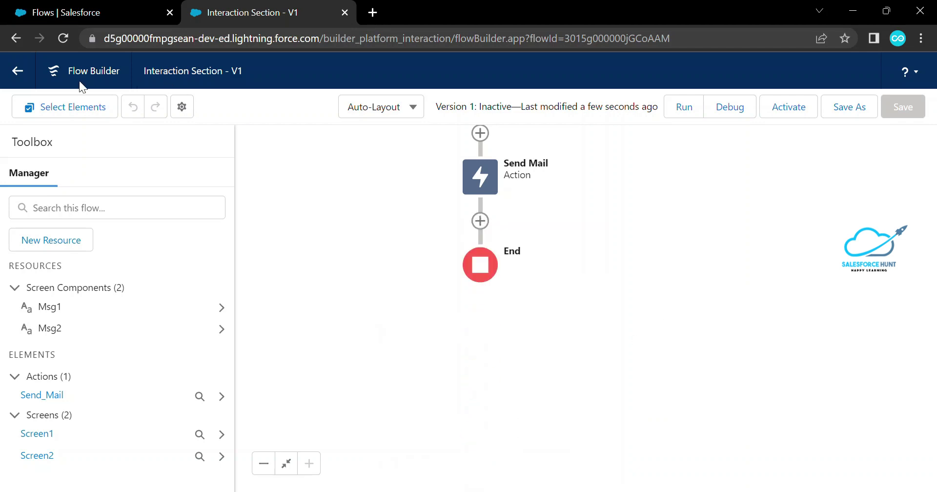
{"action": "left_click", "coordinate": [18, 78]}
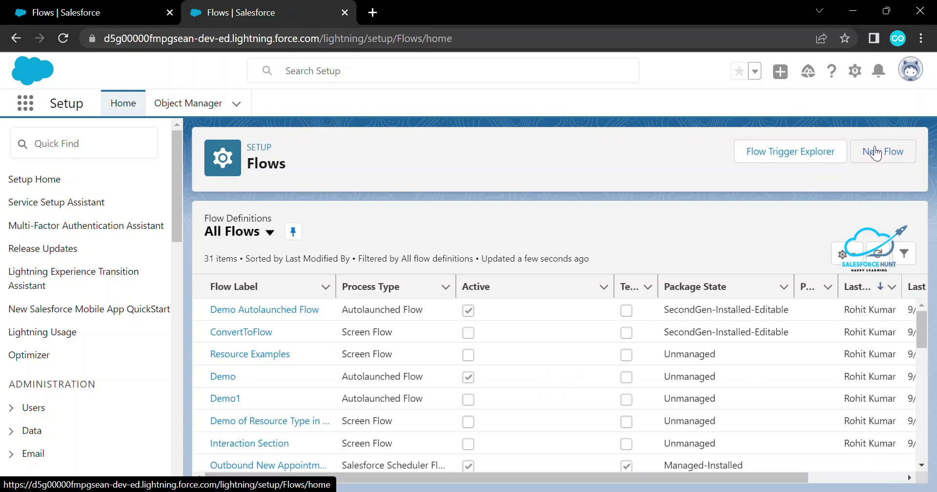
Create a new Screen Flow and add a Screen element labelled 'Screen1'
{"action": "left_click", "coordinate": [875, 152]}
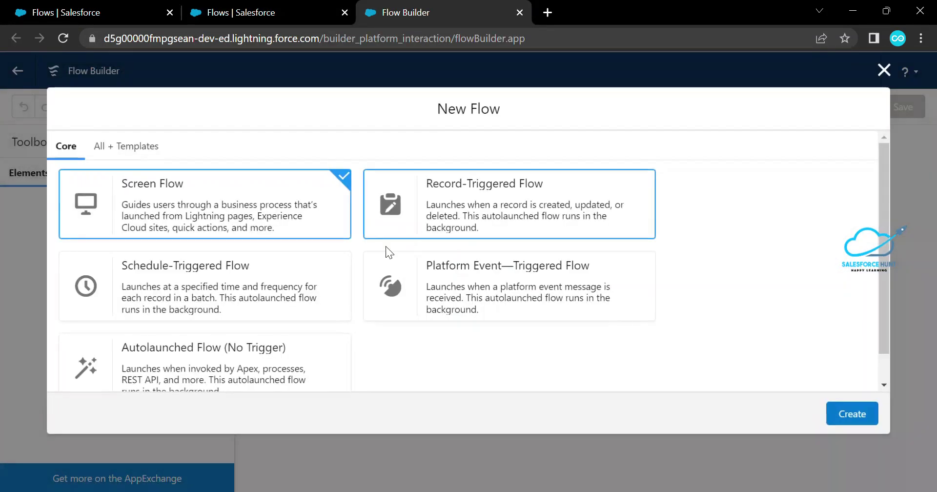
{"action": "left_click", "coordinate": [845, 413]}
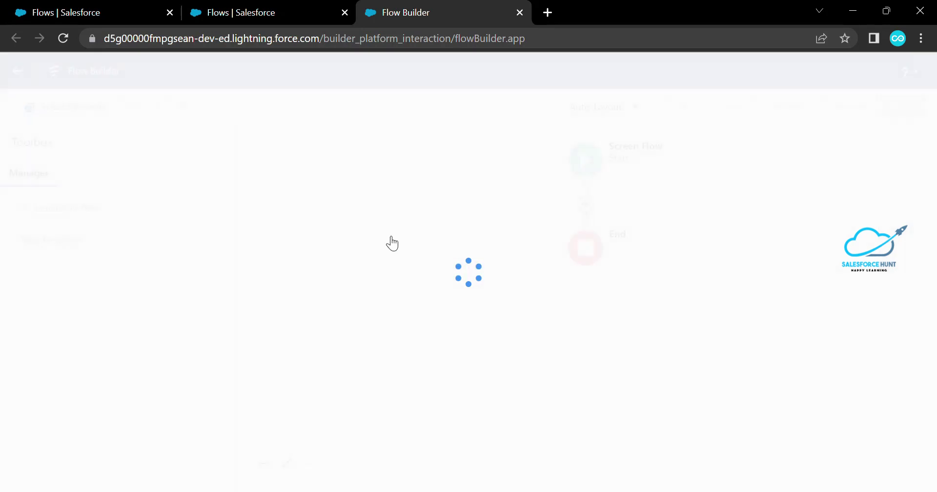
{"action": "left_click", "coordinate": [585, 244]}
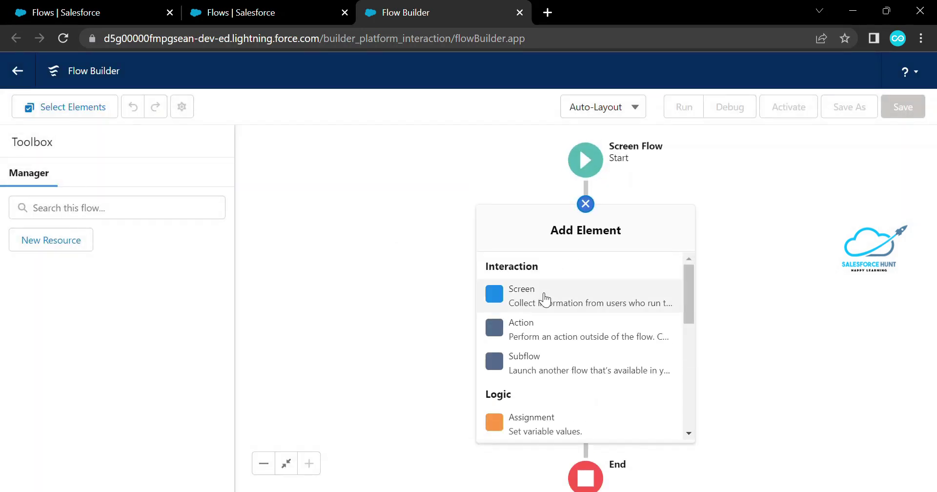
{"action": "left_click", "coordinate": [541, 293]}
{"action": "type", "text": "Screen1"}
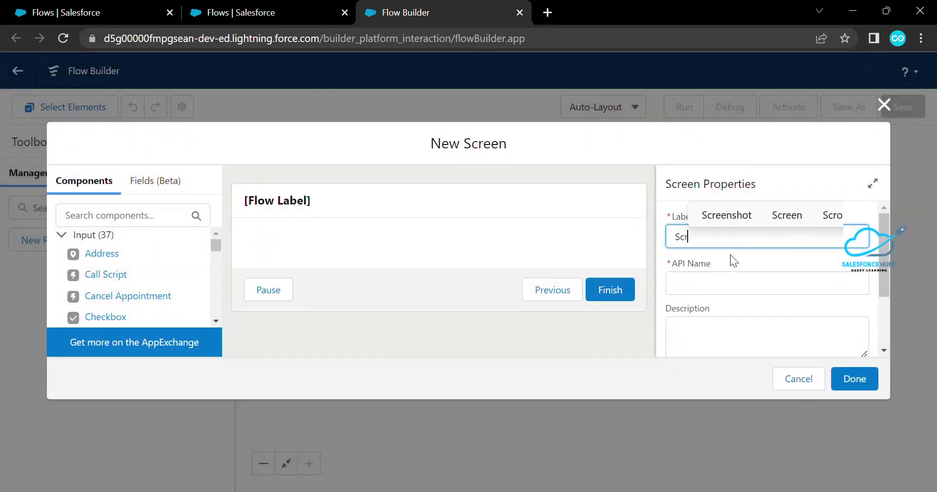
{"action": "key", "text": "Tab"}
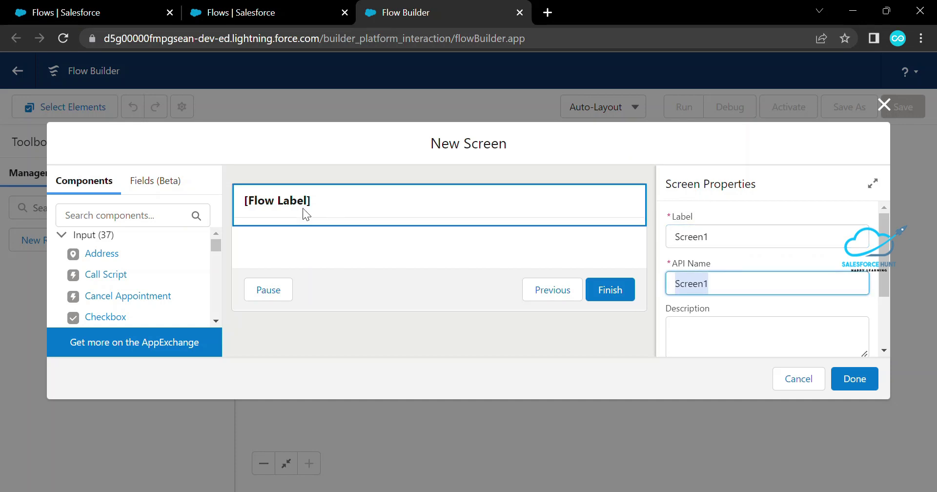
Add a Display Text component named Msg1 reading 'Sub FLow Called'
{"action": "left_click", "coordinate": [90, 210]}
{"action": "type", "text": "te"}
{"action": "key", "text": "BackSpace"}
{"action": "key", "text": "BackSpace"}
{"action": "type", "text": "dis"}
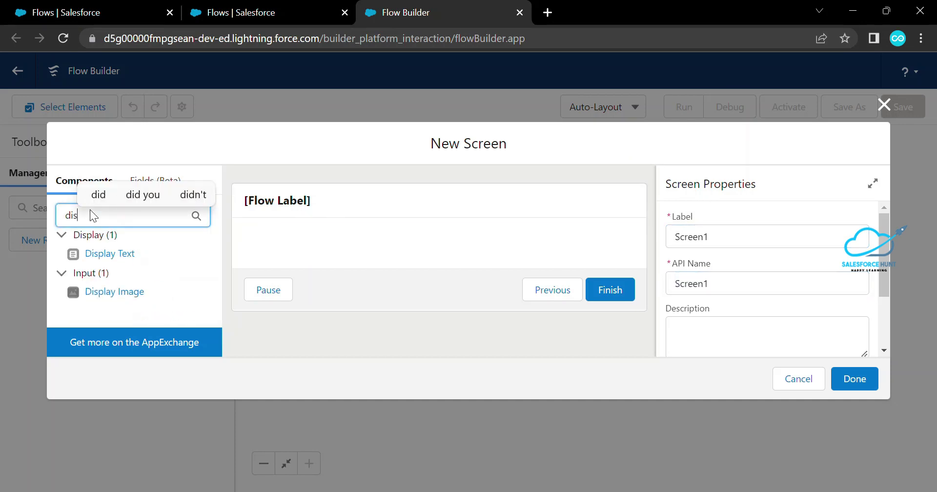
{"action": "type", "text": "p"}
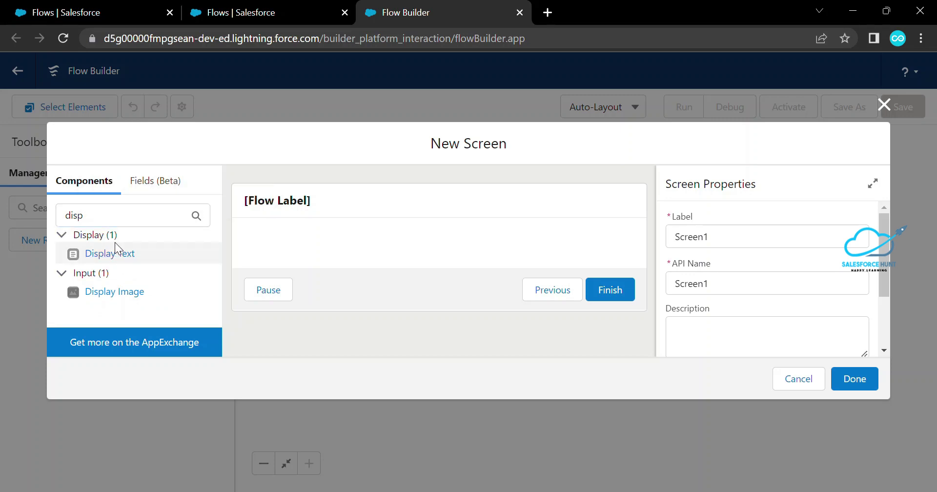
{"action": "left_click", "coordinate": [116, 244]}
{"action": "left_click", "coordinate": [679, 239]}
{"action": "type", "text": "Msg1"}
{"action": "key", "text": "Tab"}
{"action": "left_click", "coordinate": [702, 323]}
{"action": "type", "text": "Sub "}
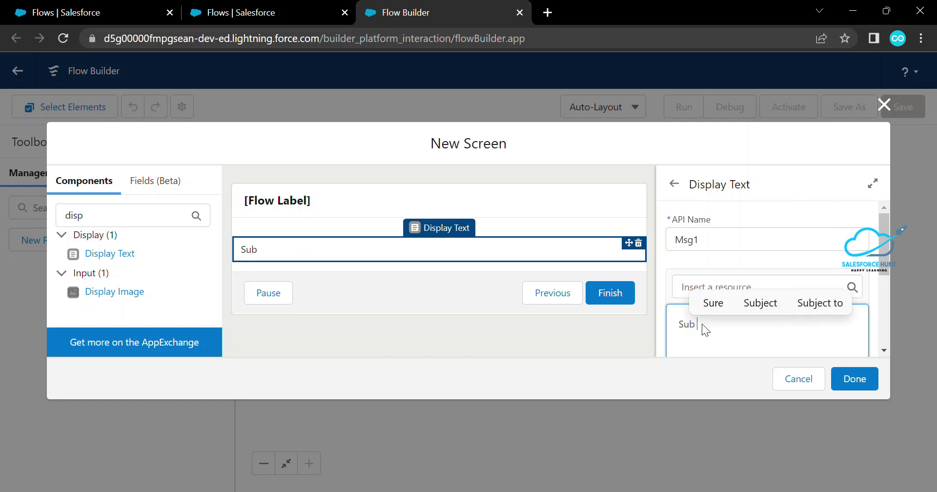
{"action": "type", "text": "FLow Cal"}
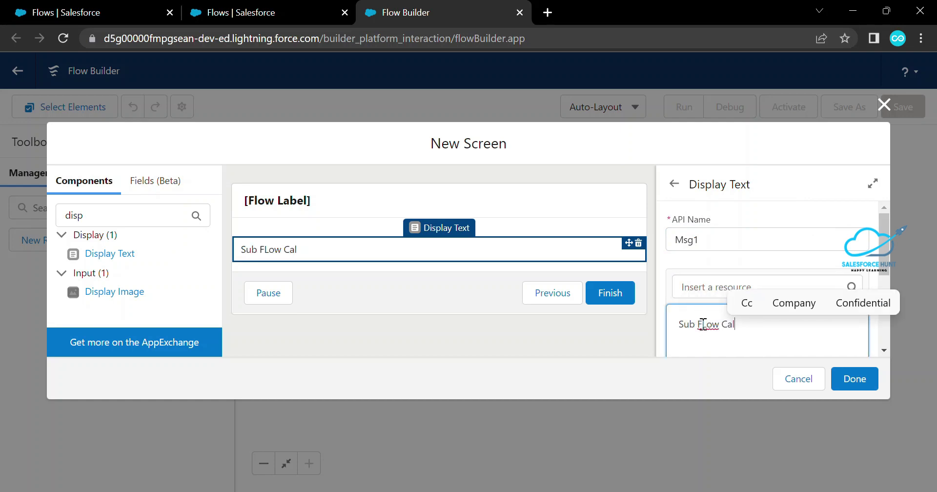
{"action": "type", "text": "led"}
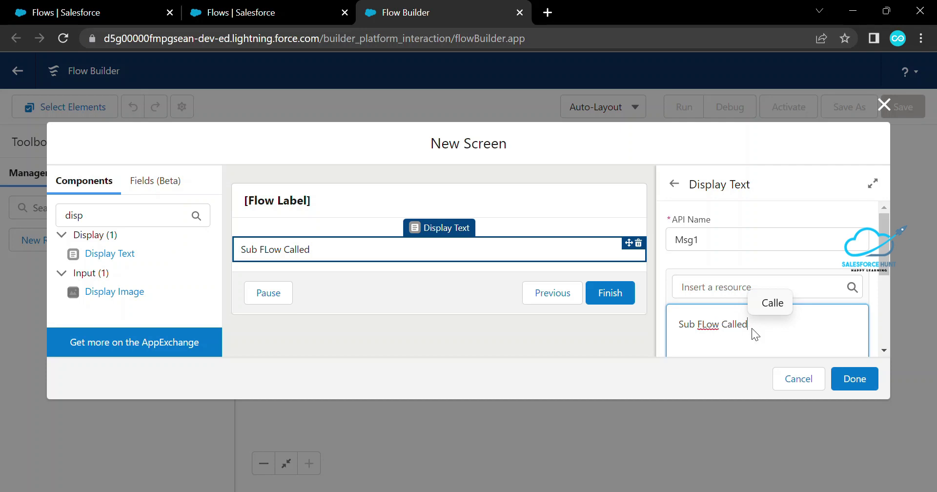
Make the message centred, bold and red (#EA1515), and finish Screen1
{"action": "triple_click", "coordinate": [735, 324]}
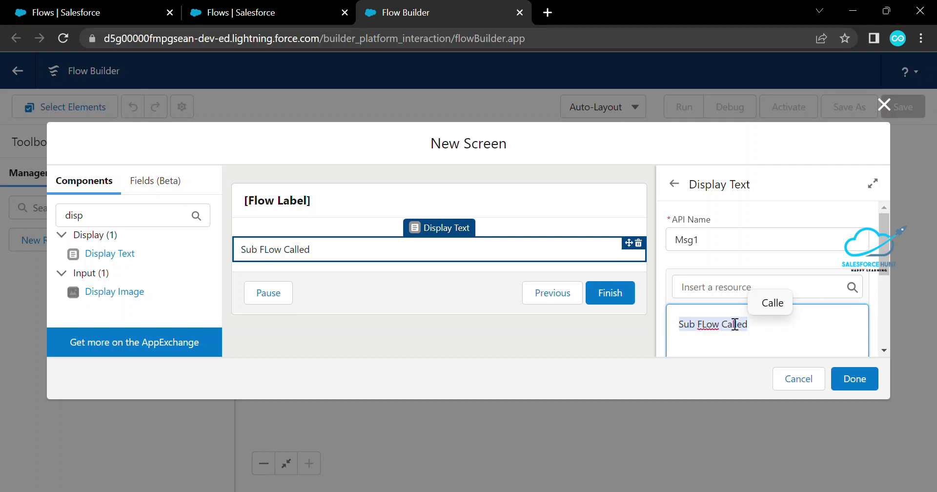
{"action": "scroll", "coordinate": [779, 321], "scroll_direction": "down", "scroll_amount": 3}
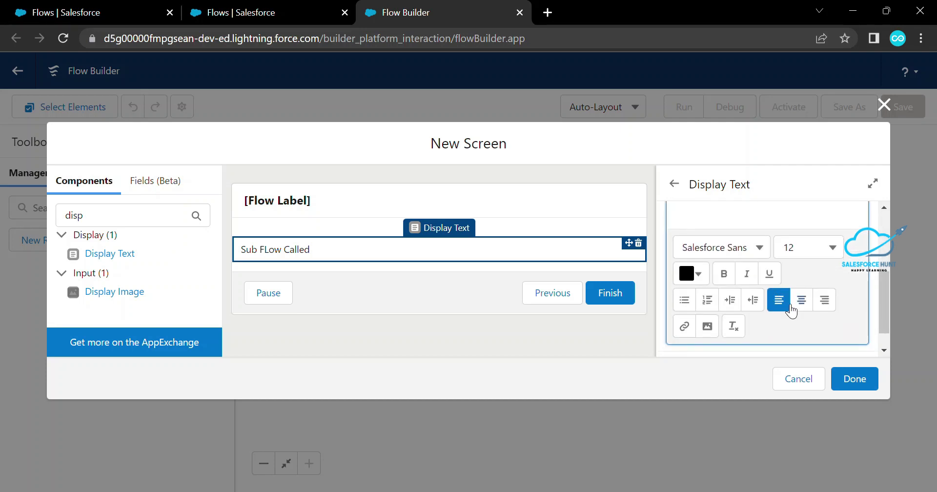
{"action": "left_click", "coordinate": [801, 299]}
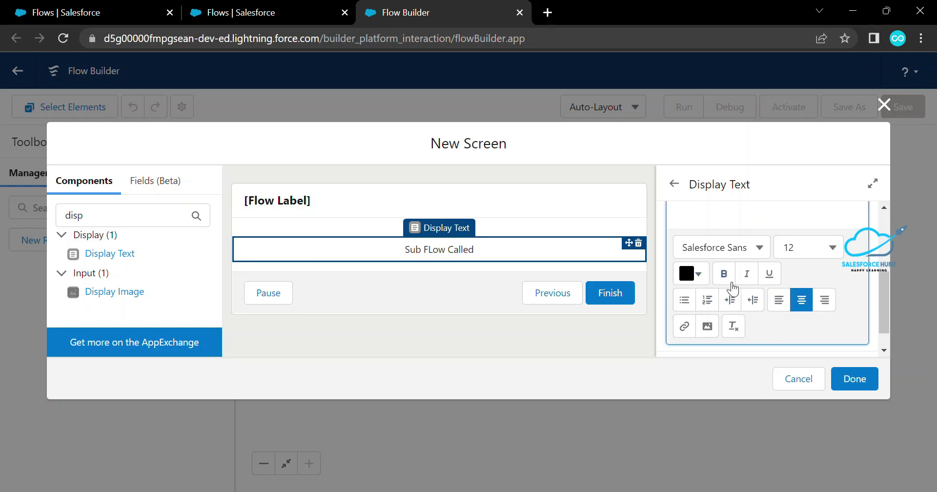
{"action": "left_click", "coordinate": [725, 274]}
{"action": "left_click", "coordinate": [691, 274]}
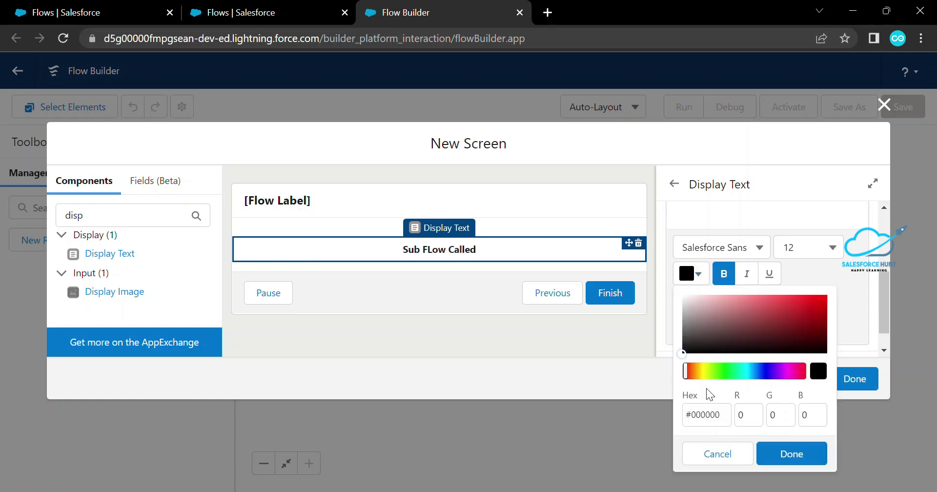
{"action": "left_click_drag", "start_coordinate": [810, 323], "coordinate": [813, 301]}
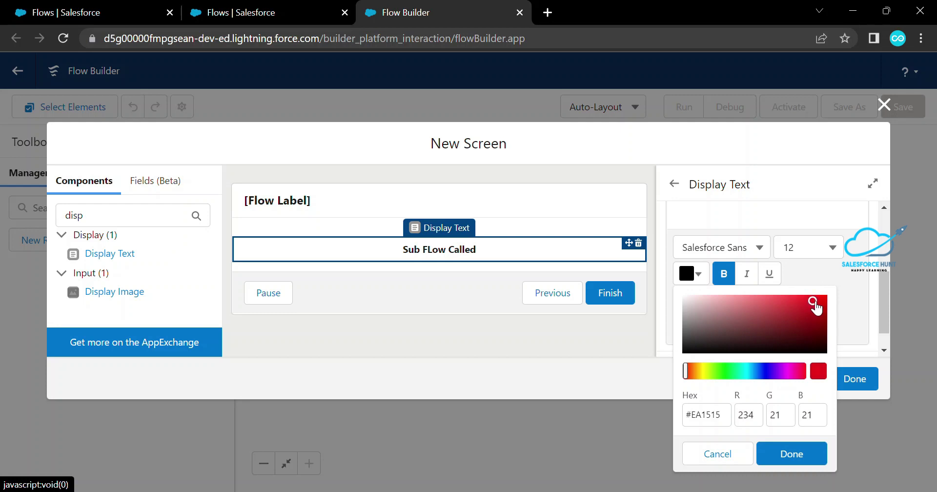
{"action": "left_click", "coordinate": [791, 454]}
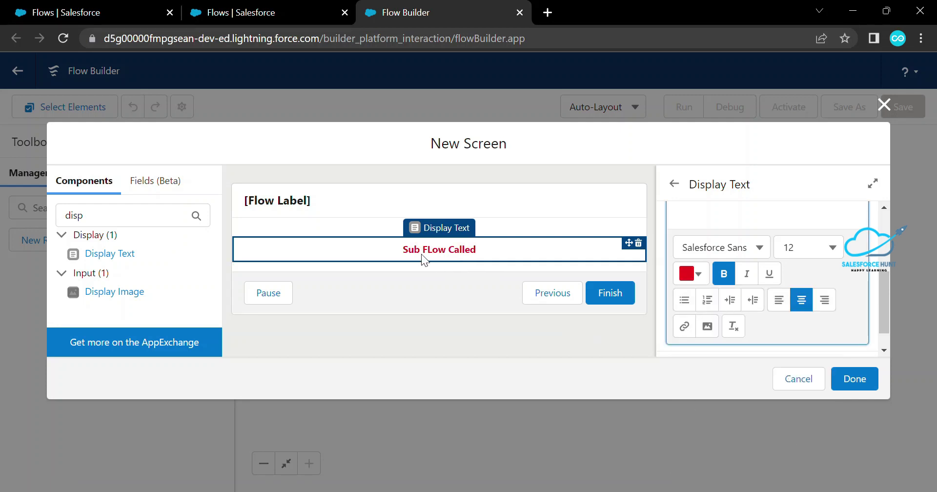
{"action": "left_click", "coordinate": [856, 385]}
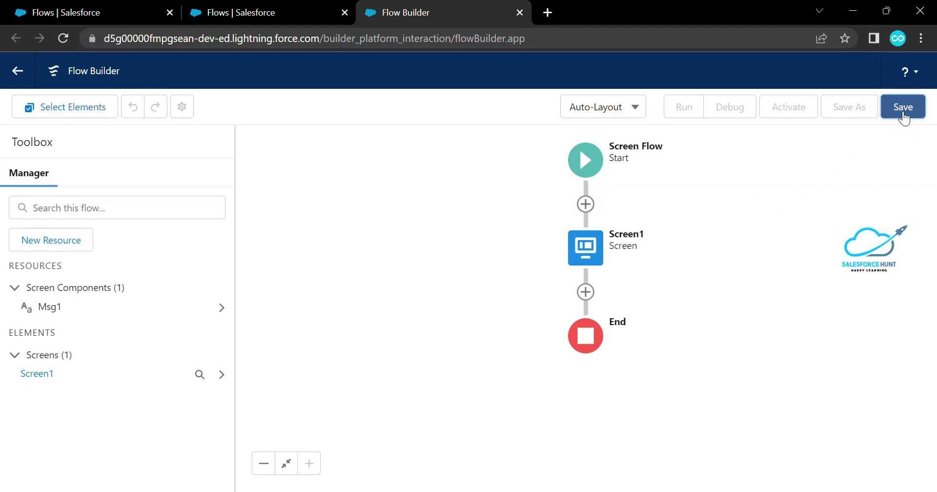
Save the new flow as 'Sub Flow Demo', activate it, and return to the Flows list
{"action": "left_click", "coordinate": [903, 108]}
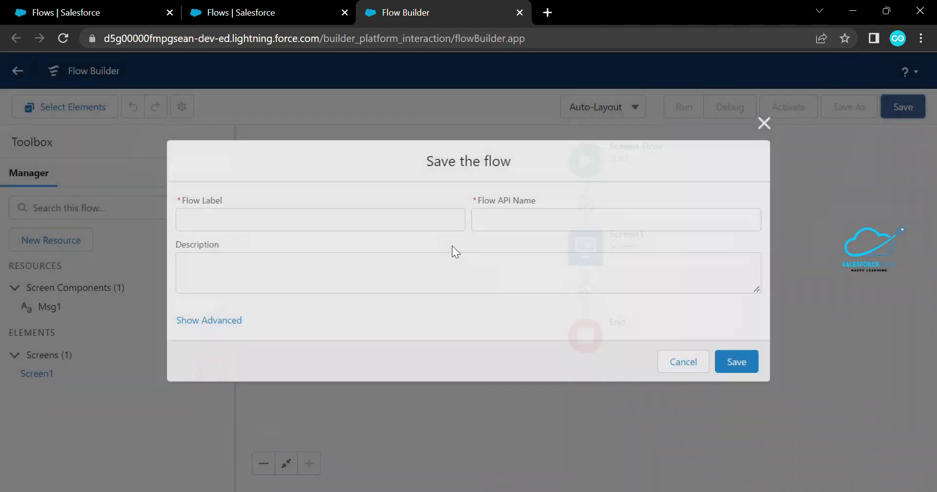
{"action": "left_click", "coordinate": [328, 223]}
{"action": "type", "text": "Sub Flow Demo"}
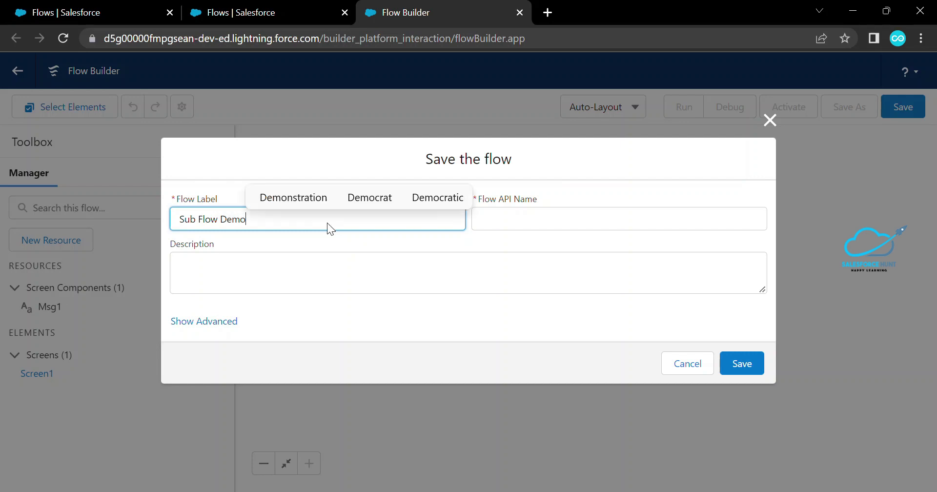
{"action": "key", "text": "Tab"}
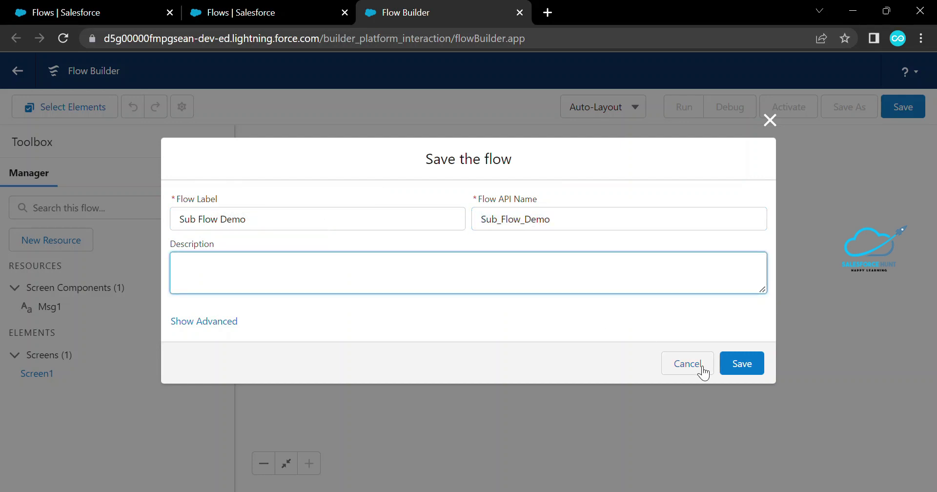
{"action": "left_click", "coordinate": [750, 366]}
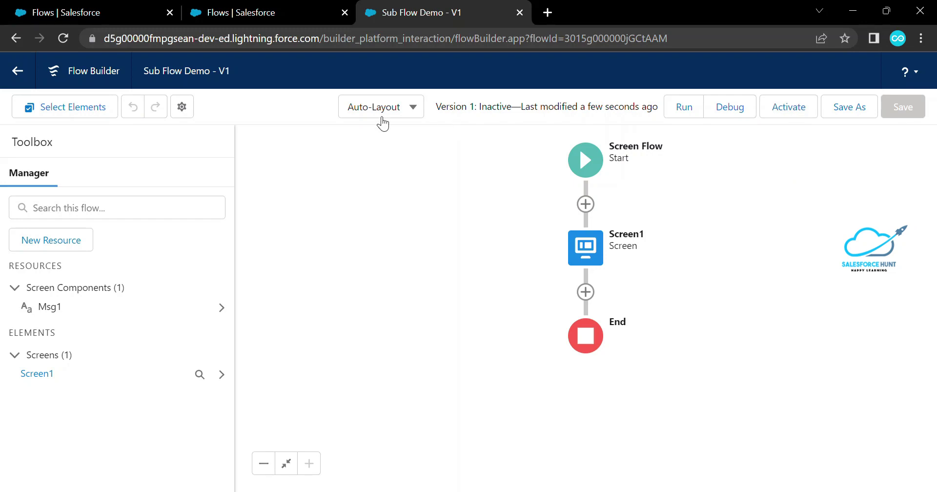
{"action": "left_click", "coordinate": [794, 117]}
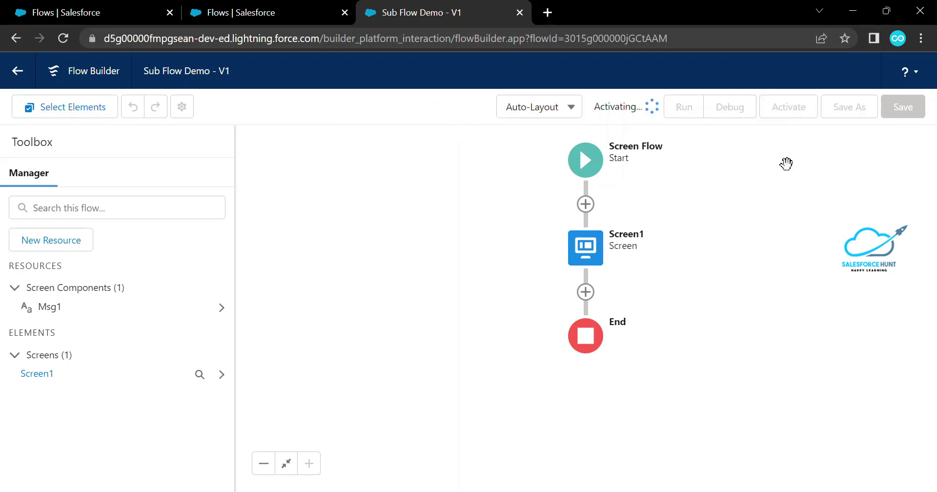
{"action": "left_click", "coordinate": [245, 11]}
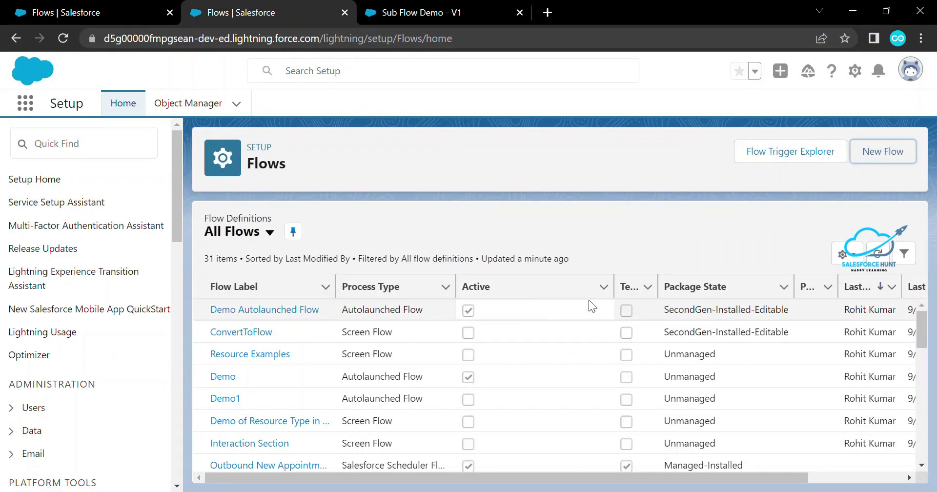
Open the Interaction Section flow and add an element between Screen2 and Send Mail
{"action": "left_click", "coordinate": [249, 332]}
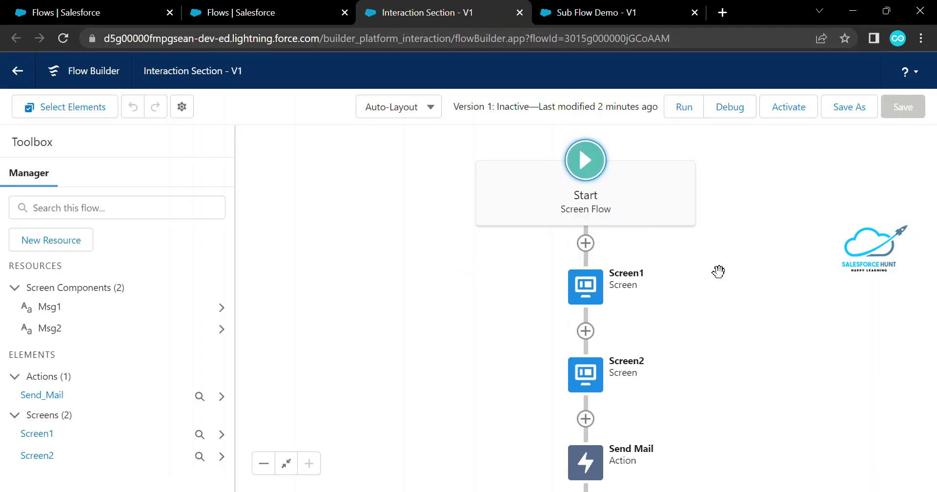
{"action": "left_click_drag", "start_coordinate": [742, 403], "coordinate": [730, 226]}
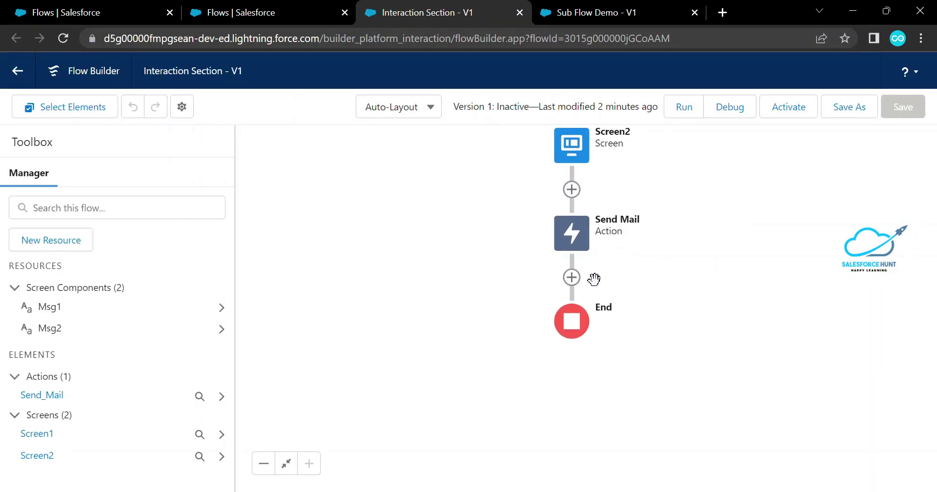
{"action": "left_click", "coordinate": [571, 277]}
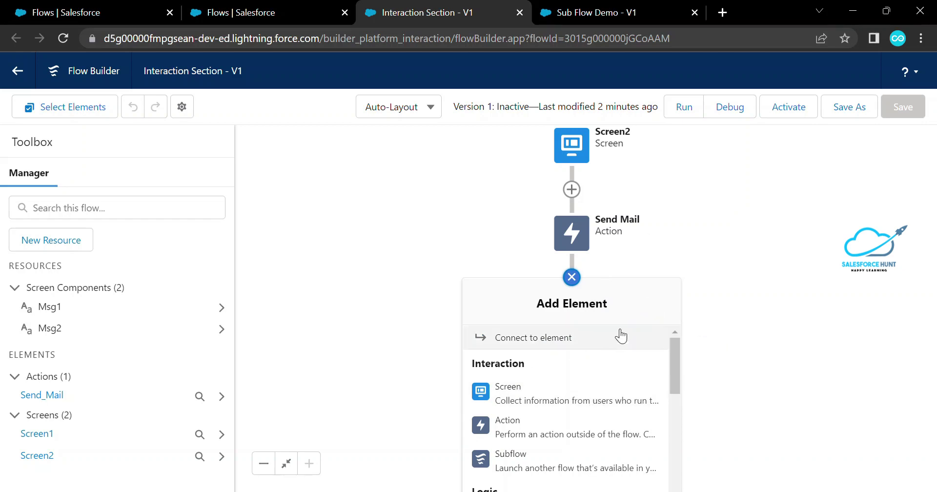
{"action": "left_click_drag", "start_coordinate": [626, 306], "coordinate": [606, 354]}
{"action": "left_click", "coordinate": [602, 220]}
{"action": "left_click", "coordinate": [552, 232]}
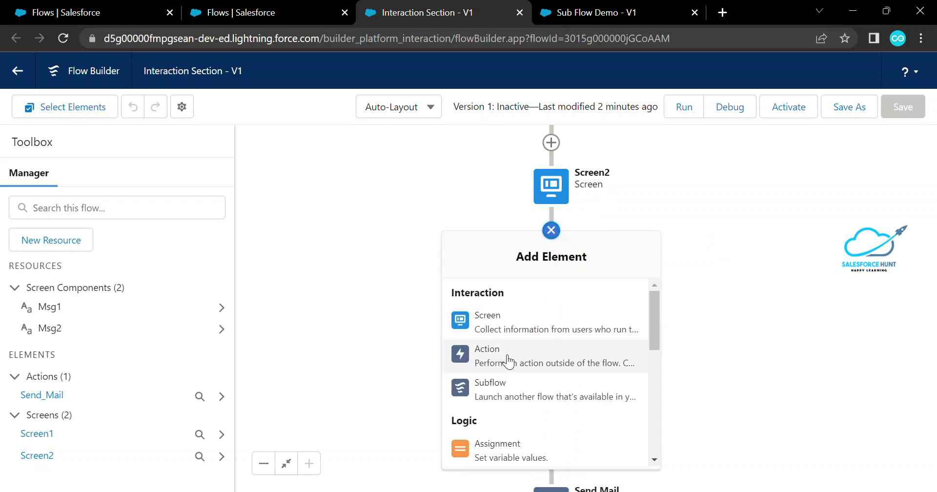
Add a subflow element labelled 'Sub Flow' that references the Sub Flow Demo flow
{"action": "left_click", "coordinate": [520, 394]}
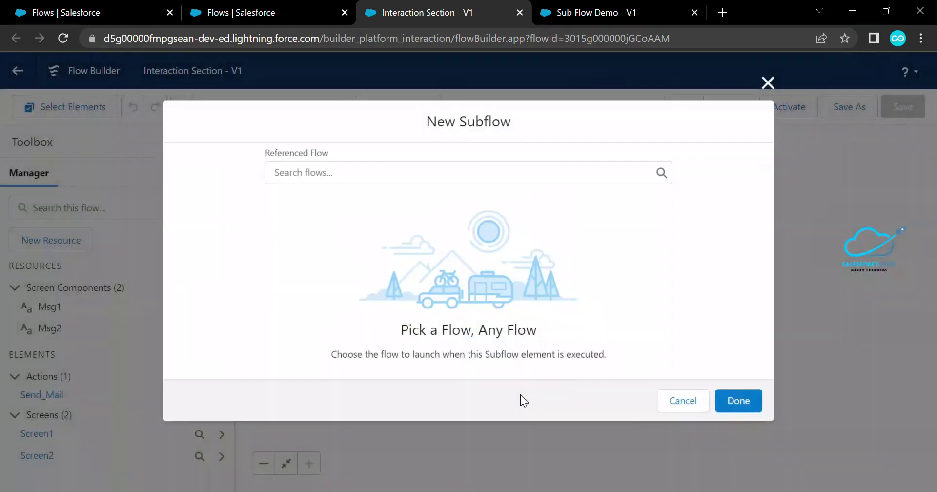
{"action": "left_click", "coordinate": [327, 172]}
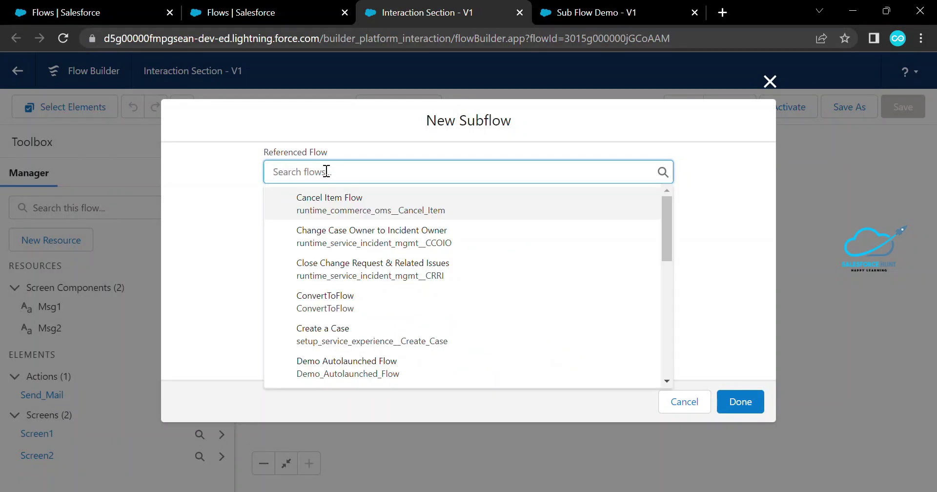
{"action": "type", "text": "sub"}
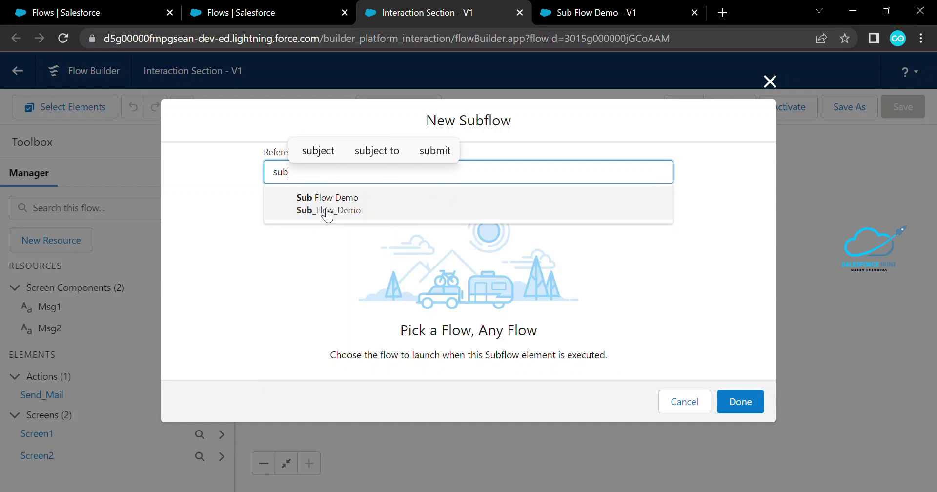
{"action": "left_click", "coordinate": [327, 210]}
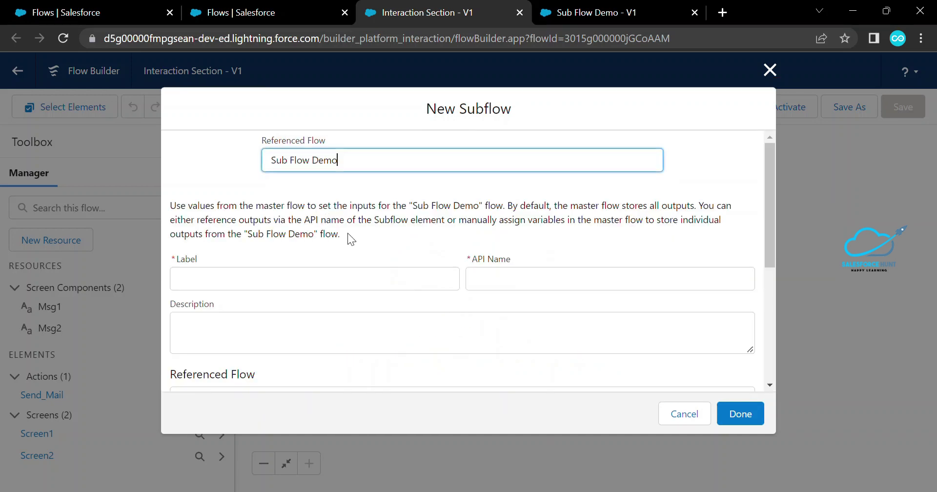
{"action": "left_click", "coordinate": [247, 281]}
{"action": "type", "text": "Sub Flow"}
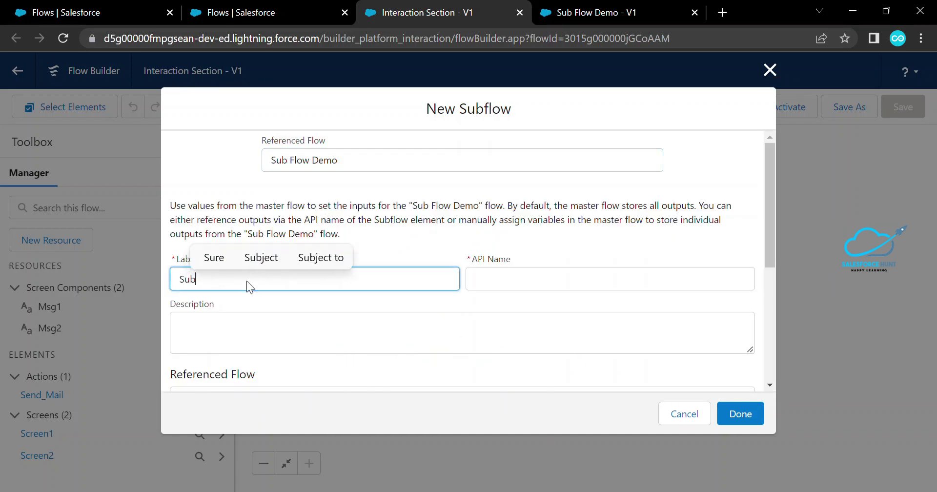
{"action": "key", "text": "Tab"}
{"action": "key", "text": "Tab"}
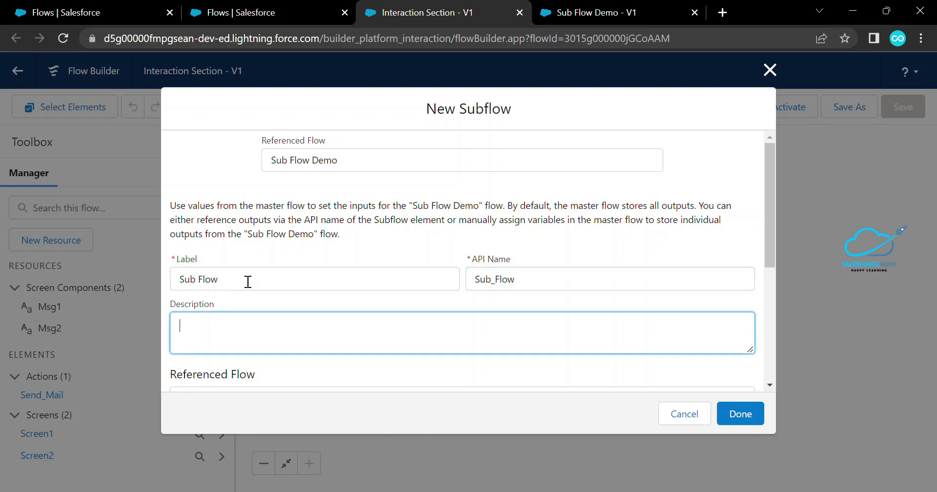
{"action": "scroll", "coordinate": [295, 305], "scroll_direction": "down", "scroll_amount": 5}
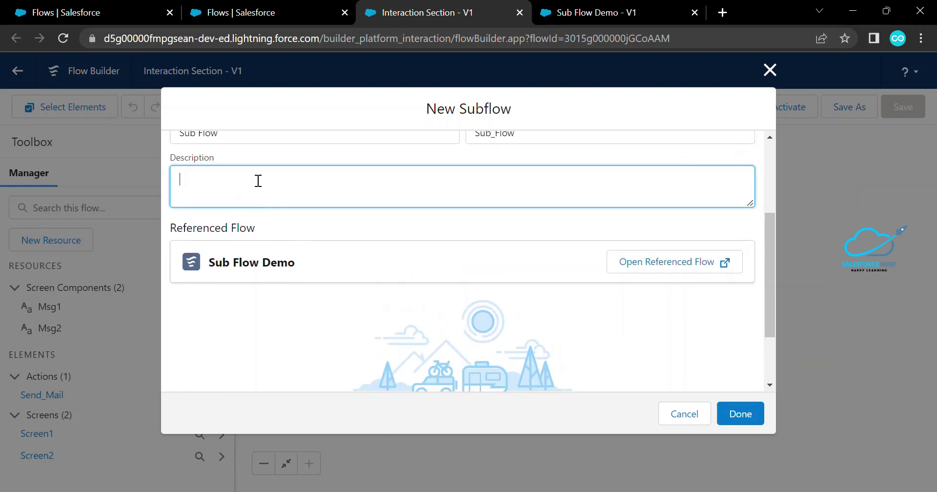
{"action": "scroll", "coordinate": [257, 181], "scroll_direction": "up", "scroll_amount": 2}
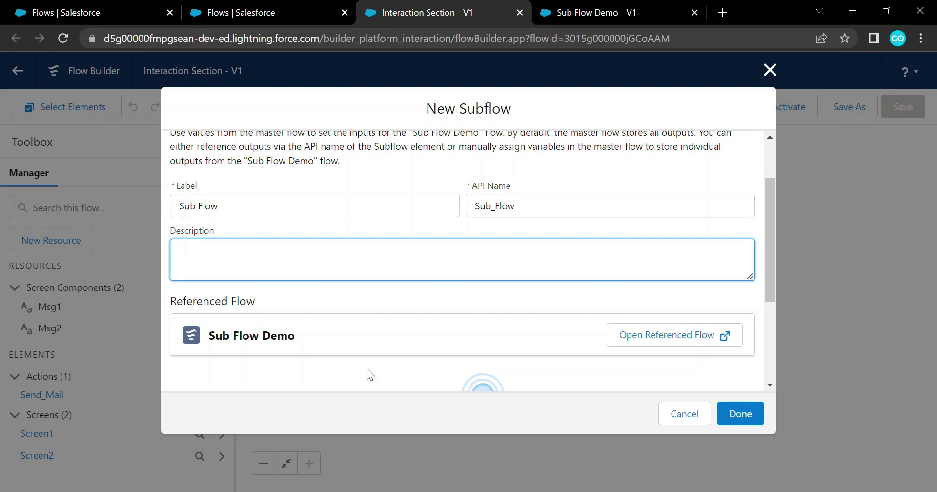
{"action": "scroll", "coordinate": [367, 368], "scroll_direction": "down", "scroll_amount": 3}
{"action": "left_click", "coordinate": [741, 414]}
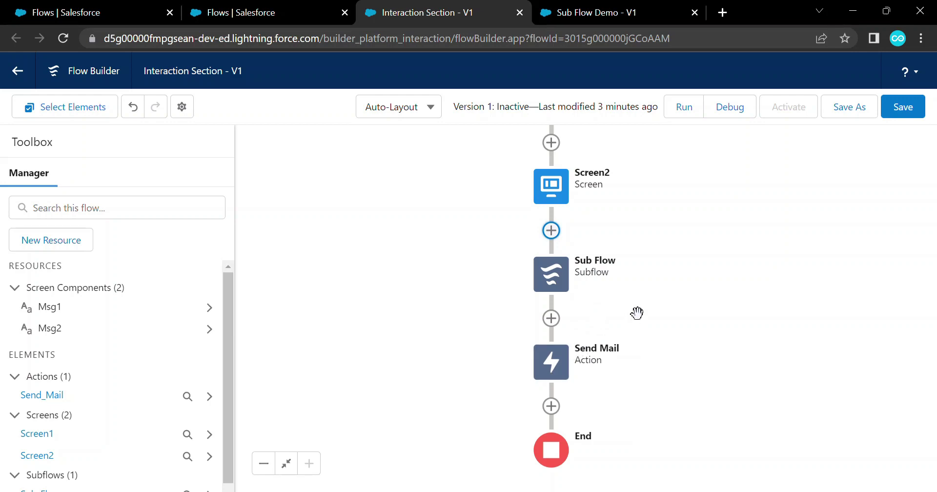
Save Interaction Section and debug it through both screens and the 'Sub FLow Called' subflow screen
{"action": "left_click", "coordinate": [902, 107]}
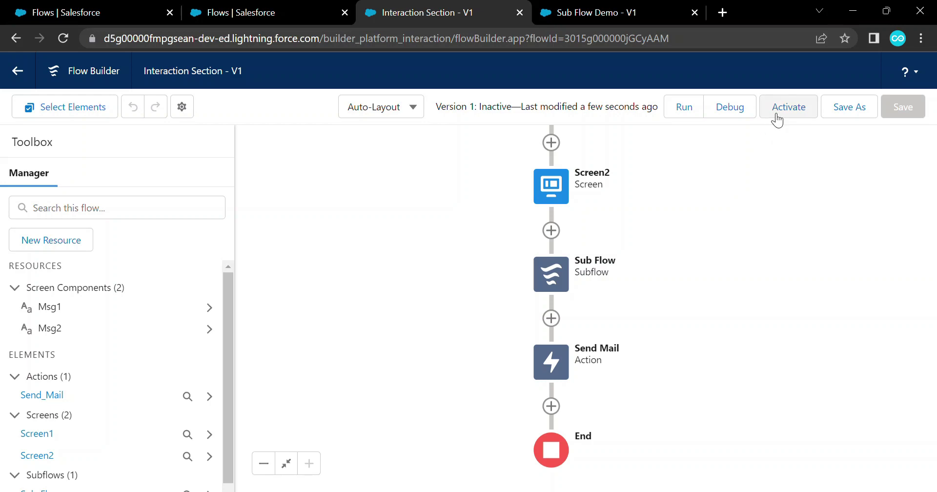
{"action": "left_click", "coordinate": [725, 116]}
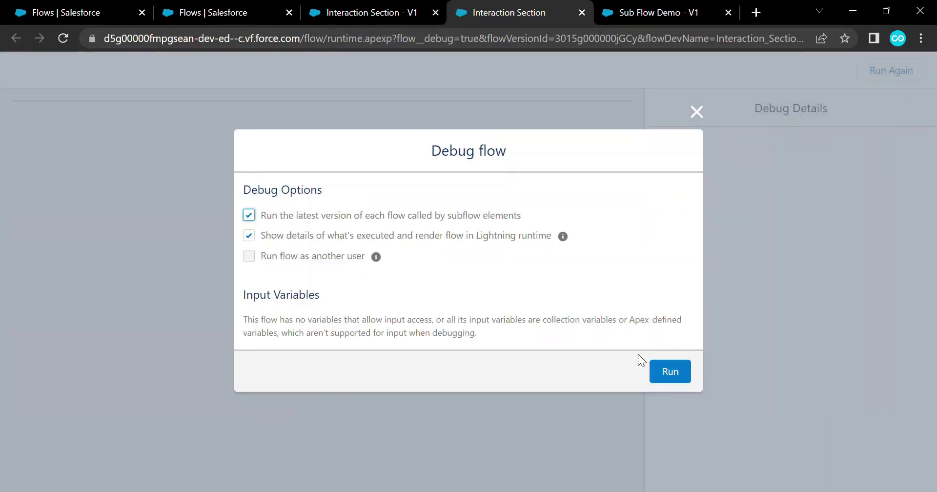
{"action": "left_click", "coordinate": [664, 371]}
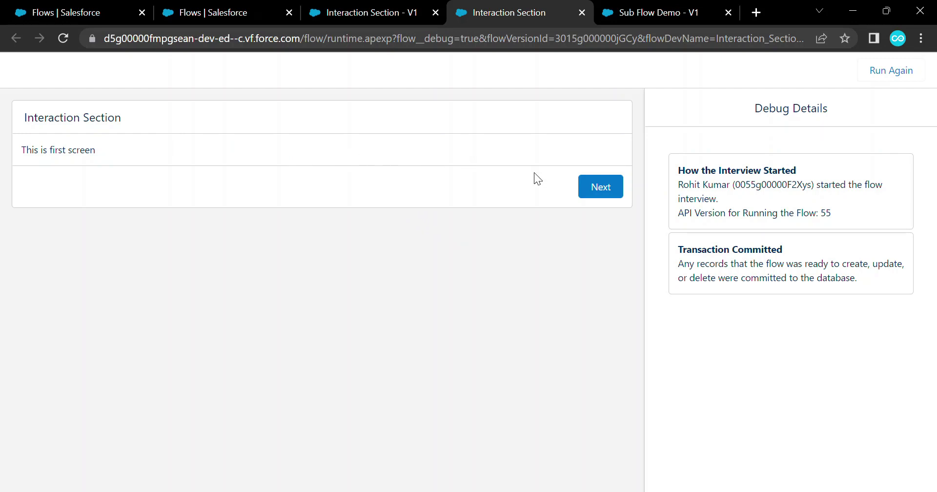
{"action": "left_click", "coordinate": [587, 189]}
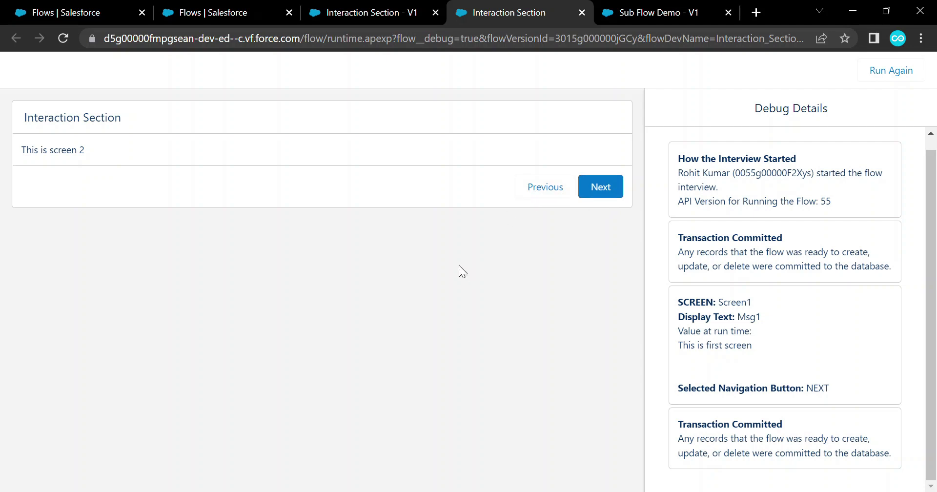
{"action": "left_click", "coordinate": [609, 185]}
{"action": "left_click_drag", "start_coordinate": [355, 155], "coordinate": [271, 156]}
{"action": "left_click", "coordinate": [289, 233]}
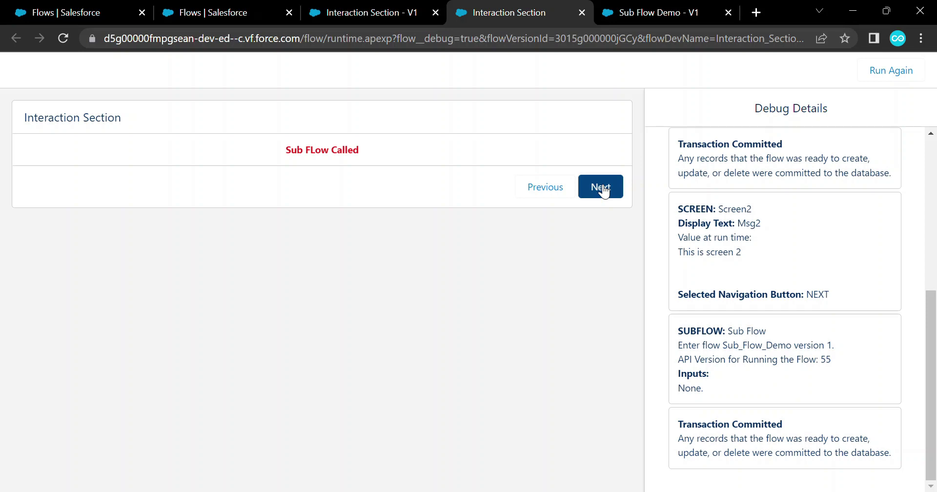
{"action": "left_click", "coordinate": [602, 188]}
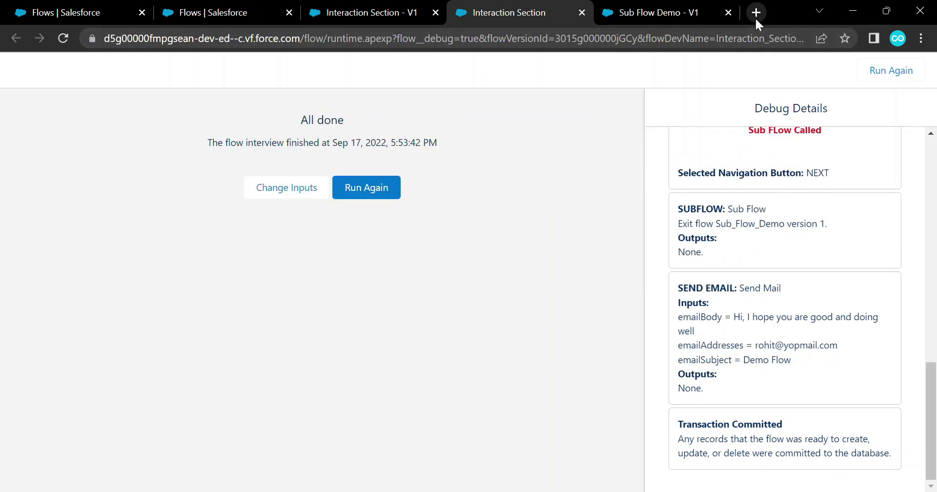
Check the latest Demo Flow email in the YOPmail inbox, then close the mail and Sub Flow Demo tabs
{"action": "left_click", "coordinate": [756, 19]}
{"action": "type", "text": "yop"}
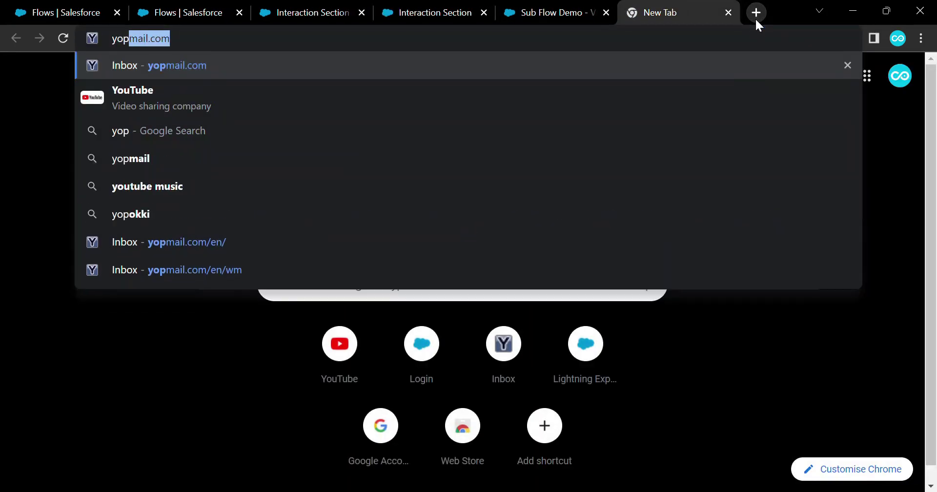
{"action": "key", "text": "Return"}
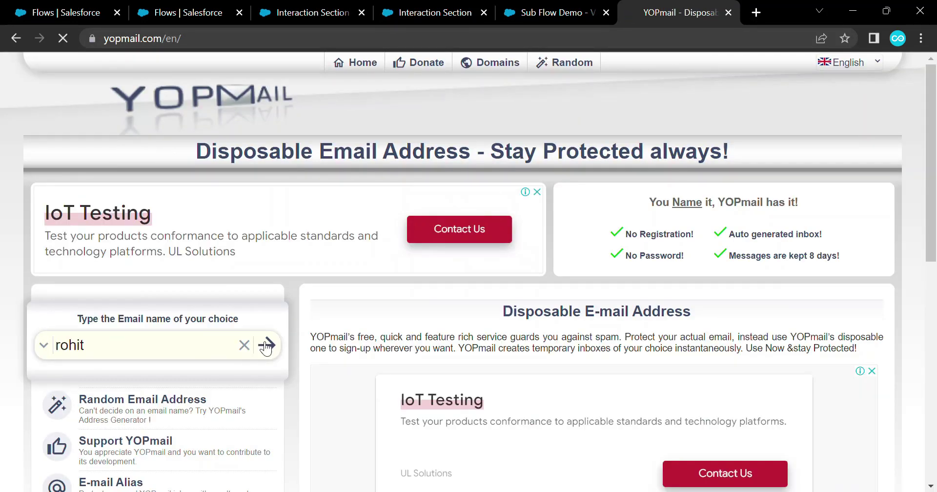
{"action": "left_click", "coordinate": [264, 342]}
{"action": "left_click_drag", "start_coordinate": [467, 230], "coordinate": [244, 222]}
{"action": "left_click", "coordinate": [140, 263]}
{"action": "left_click", "coordinate": [128, 223]}
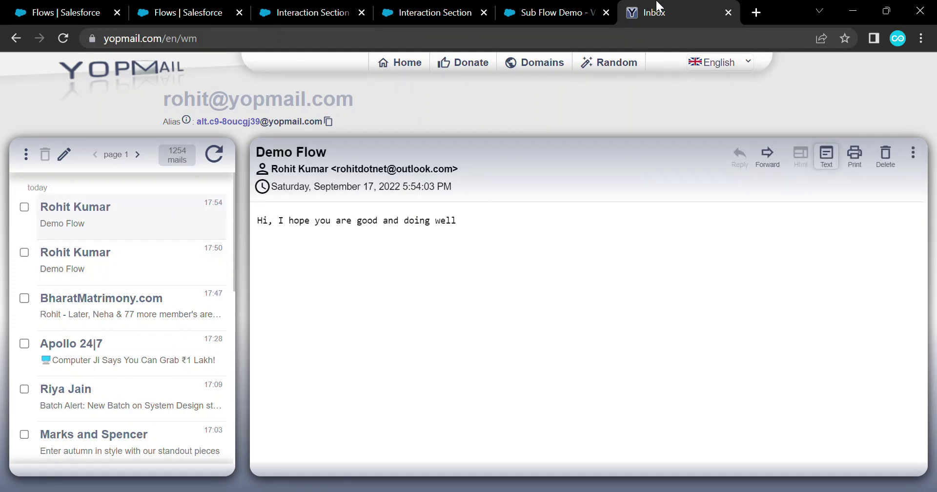
{"action": "middle_click", "coordinate": [656, 6]}
{"action": "middle_click", "coordinate": [642, 13]}
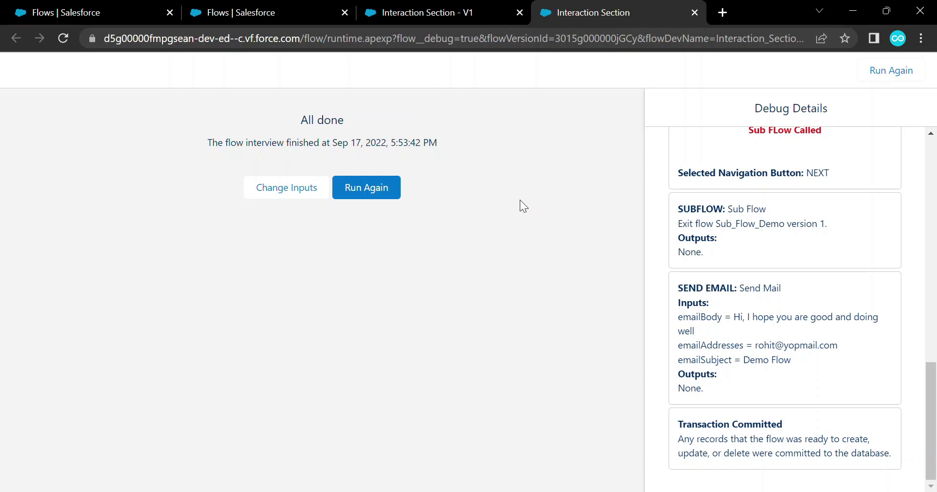